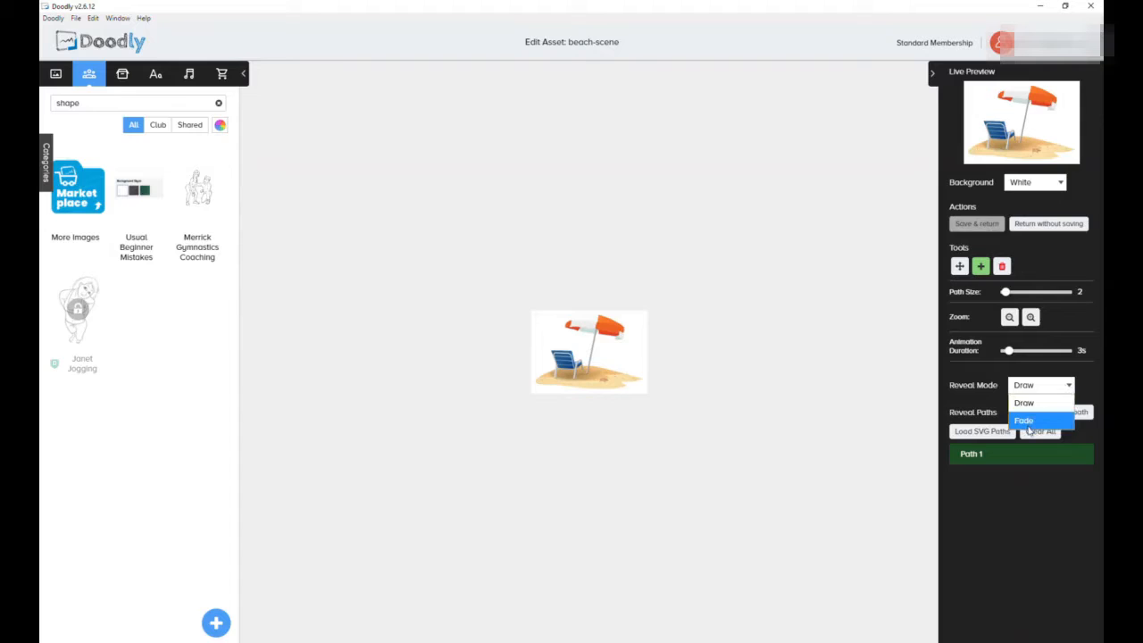
- Try the Fade reveal mode on the beach-scene asset and return to the video without saving
left_click(1025, 420)
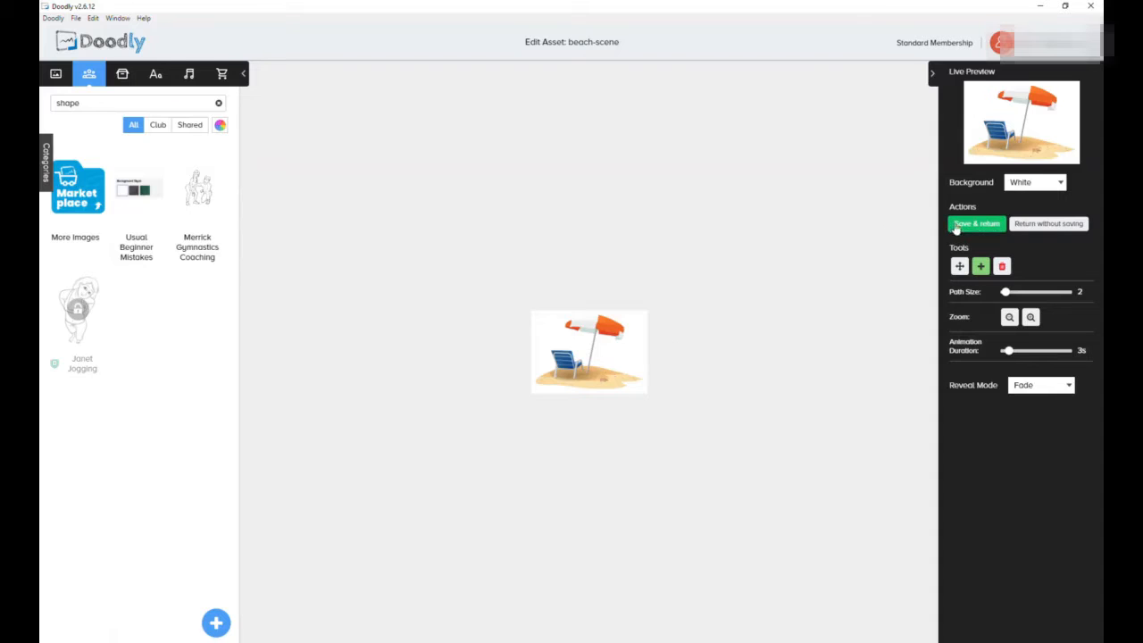
left_click(1036, 225)
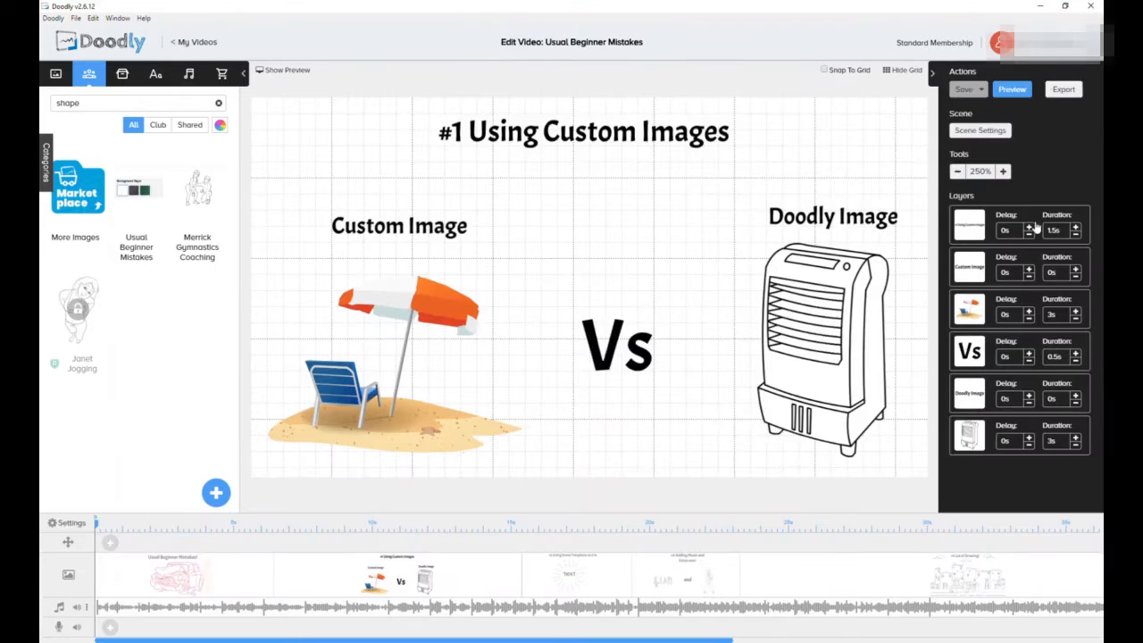
- Preview the "#1 Using Custom Images" scene on its own and inspect the beach image
right_click(396, 579)
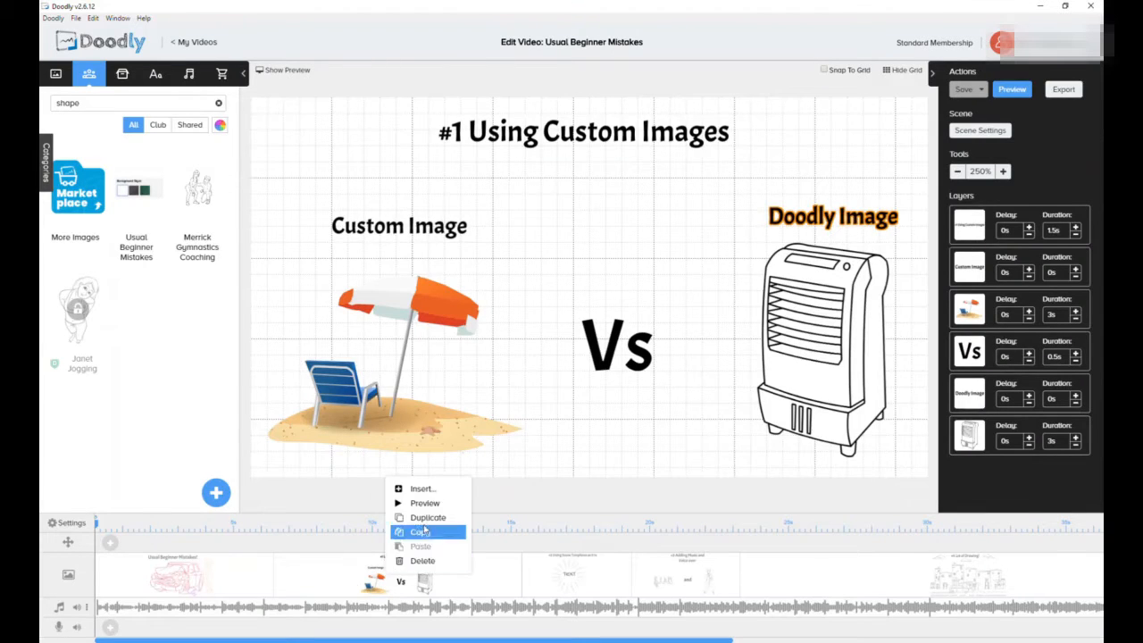
left_click(425, 503)
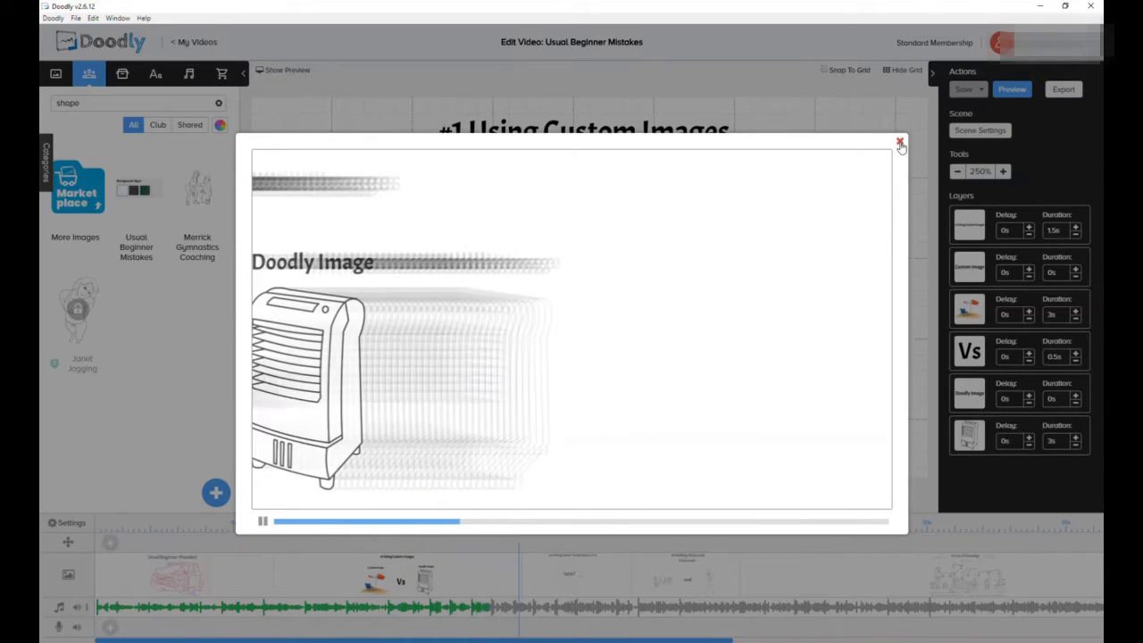
left_click(902, 145)
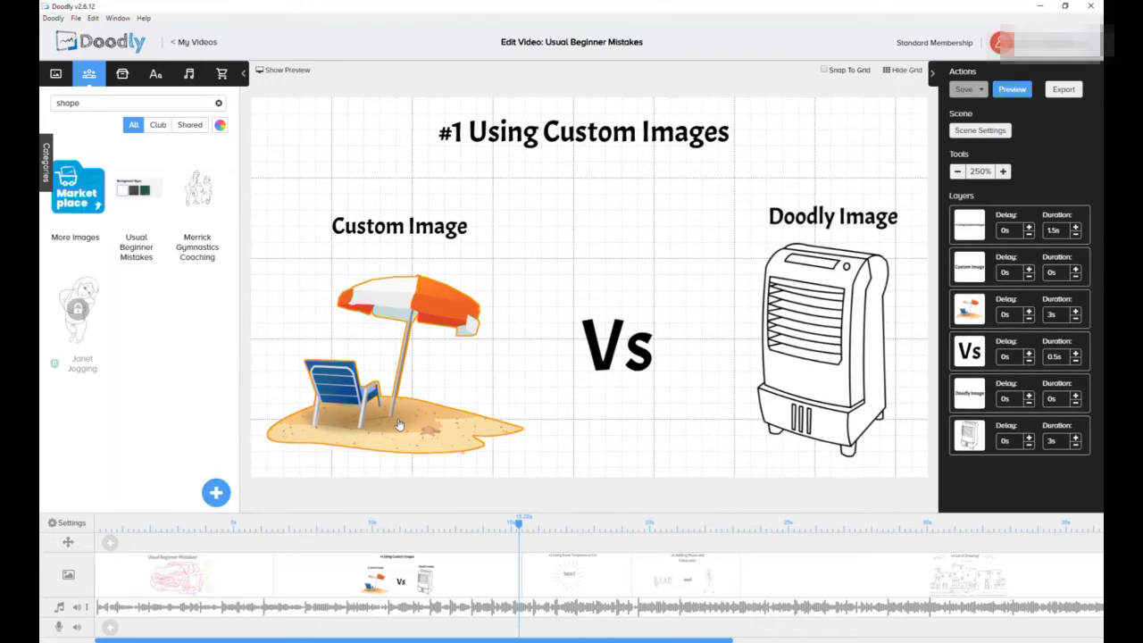
left_click(412, 306)
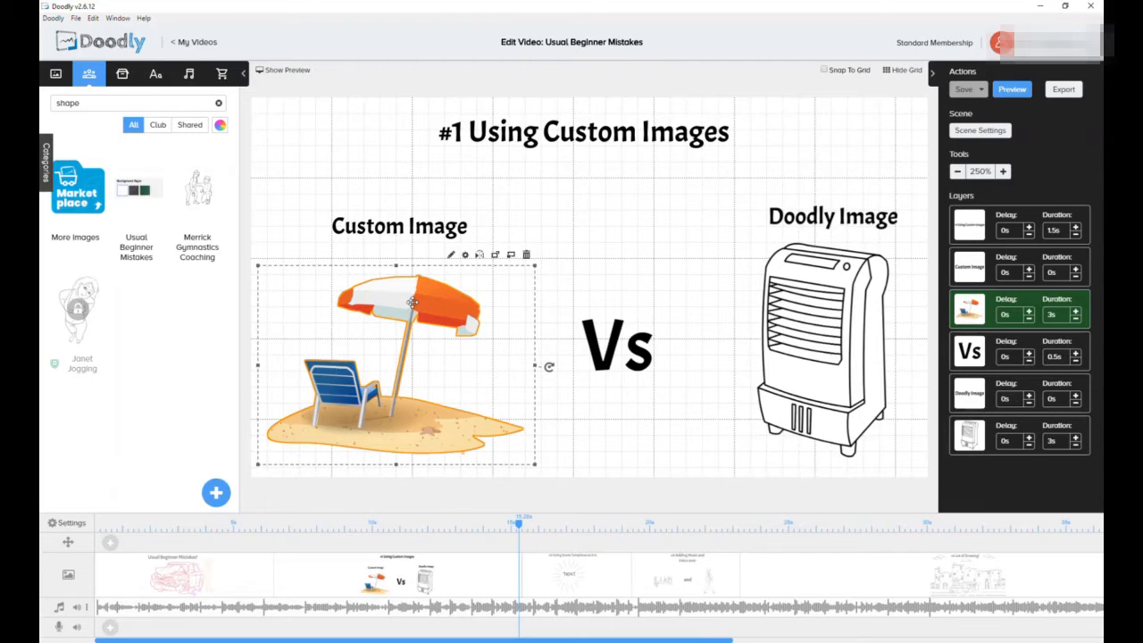
left_click(568, 199)
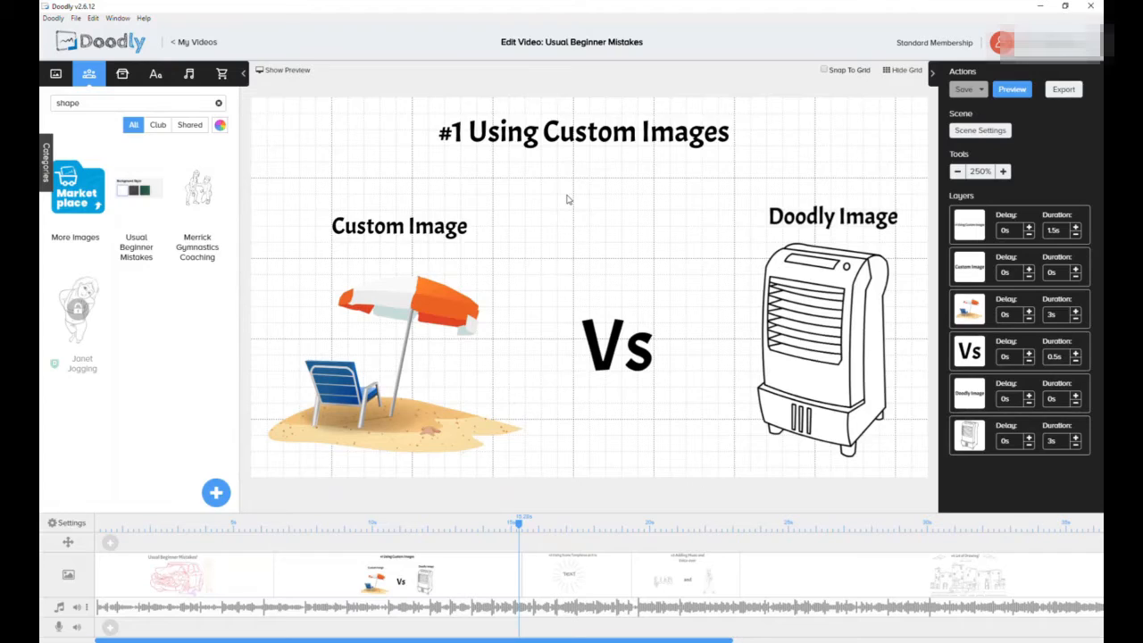
- Open the "#2 Using Scene Templates as it is" scene and browse the scene template library
left_click(565, 588)
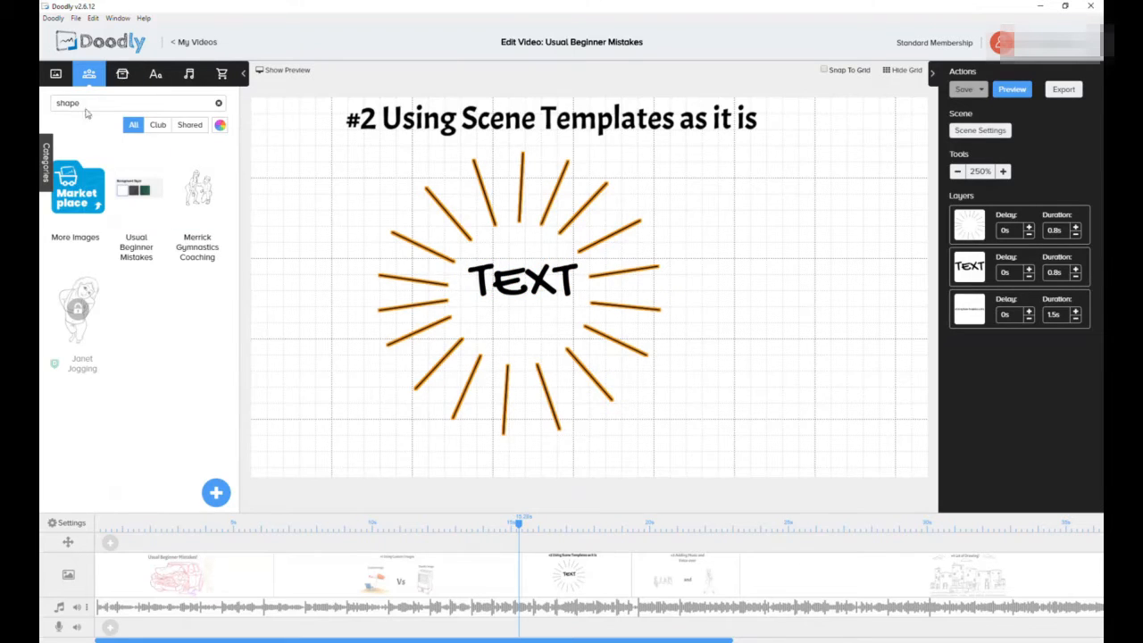
left_click(56, 73)
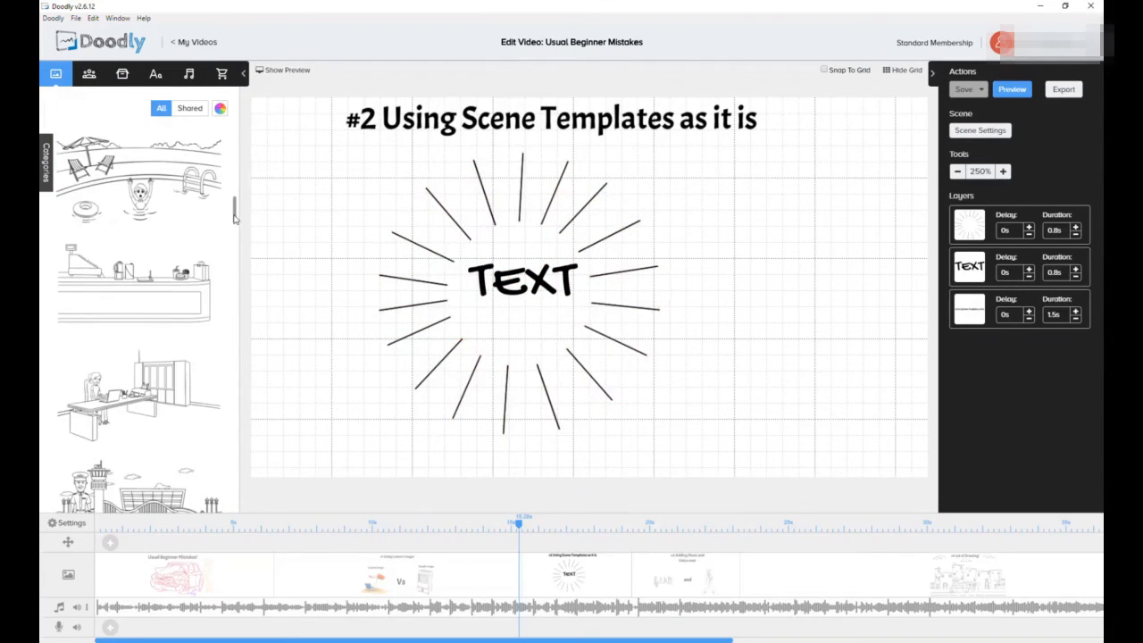
left_click_drag(234, 219, 234, 152)
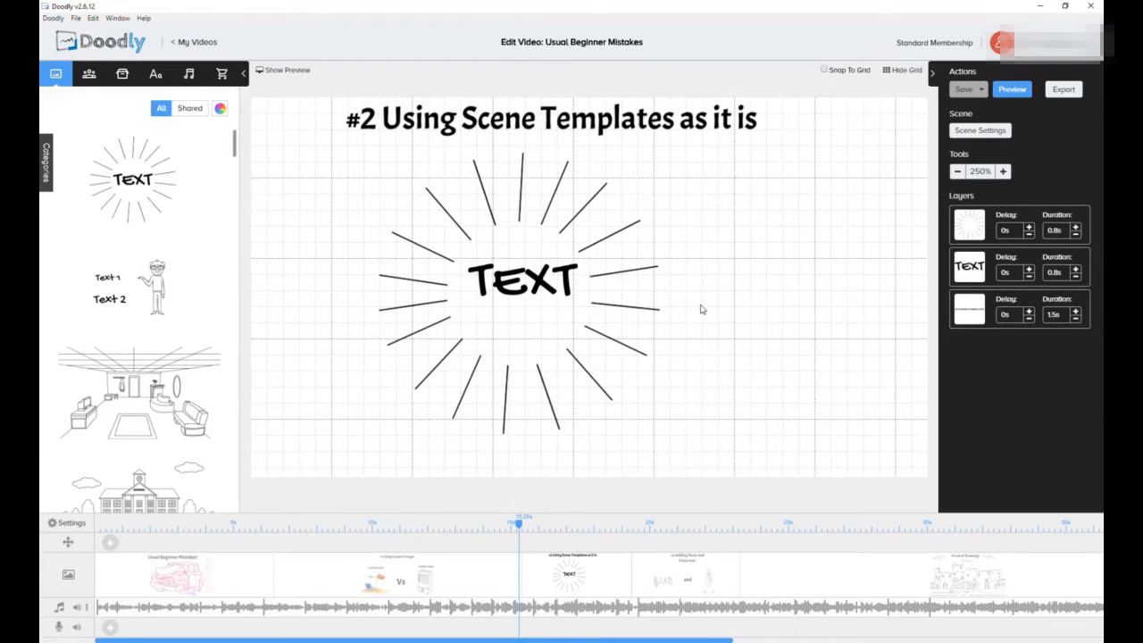
left_click(629, 311)
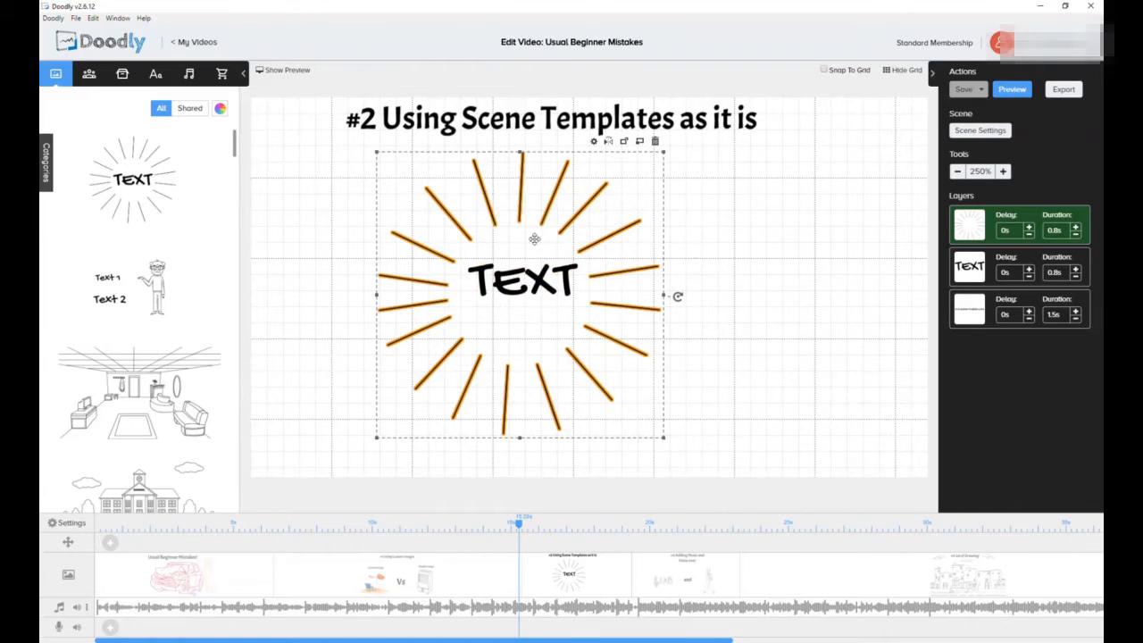
left_click(802, 273)
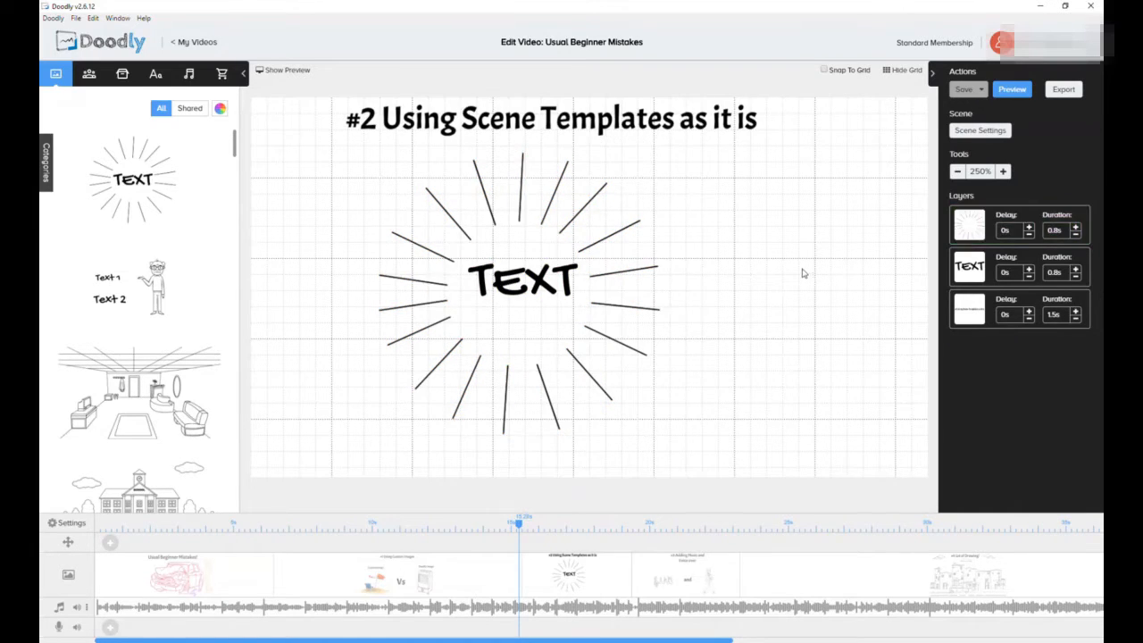
left_click(556, 209)
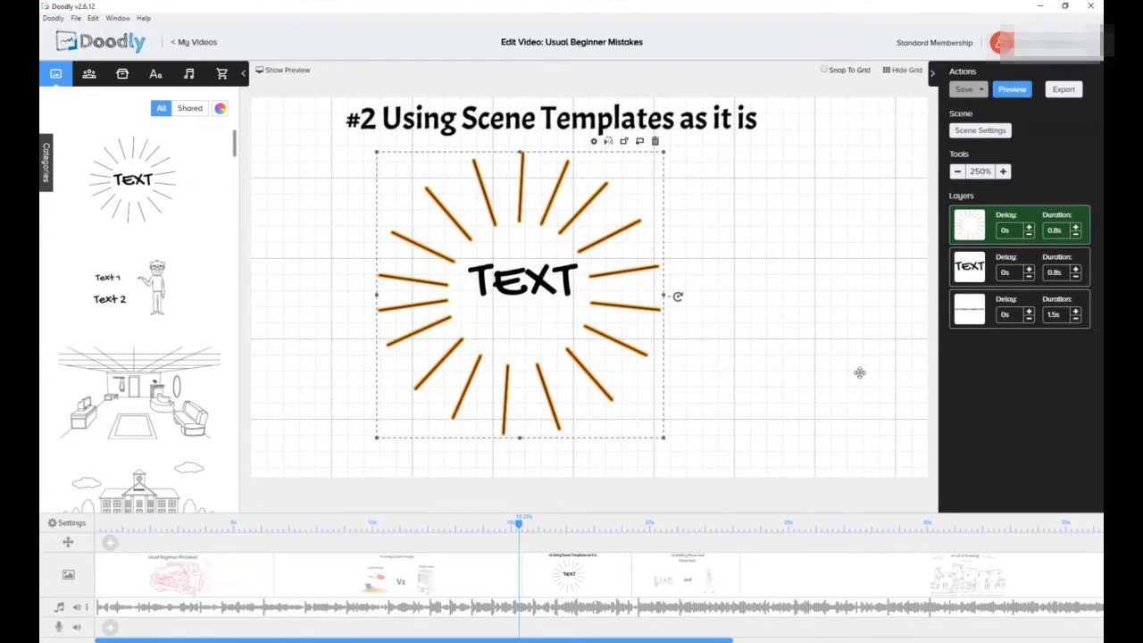
left_click(786, 277)
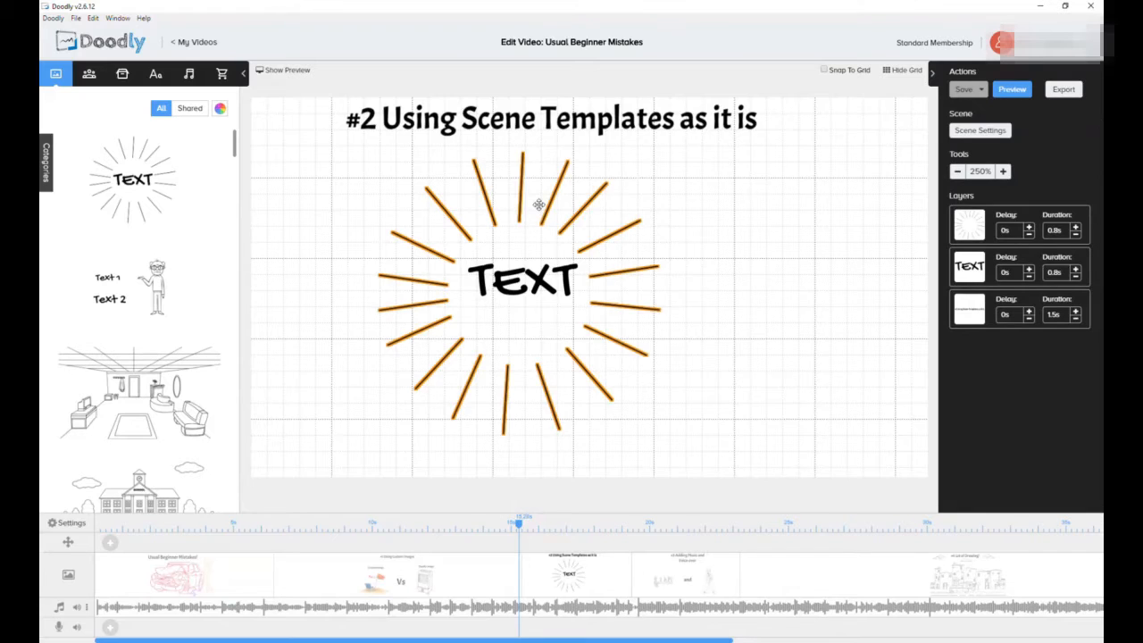
left_click(539, 208)
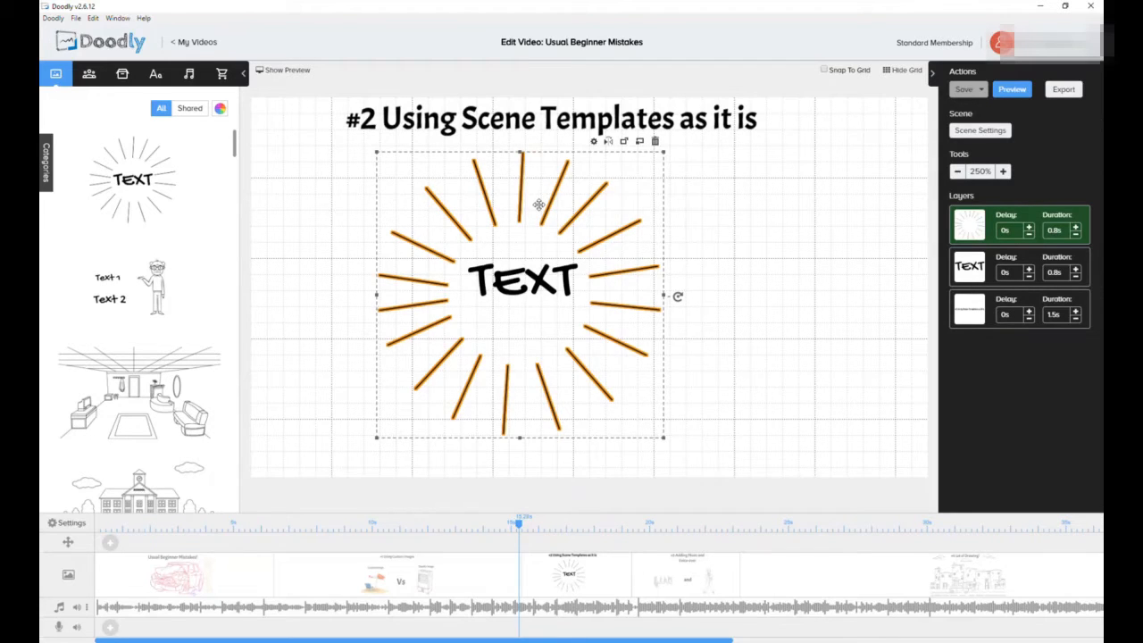
left_click(751, 297)
left_click(473, 281)
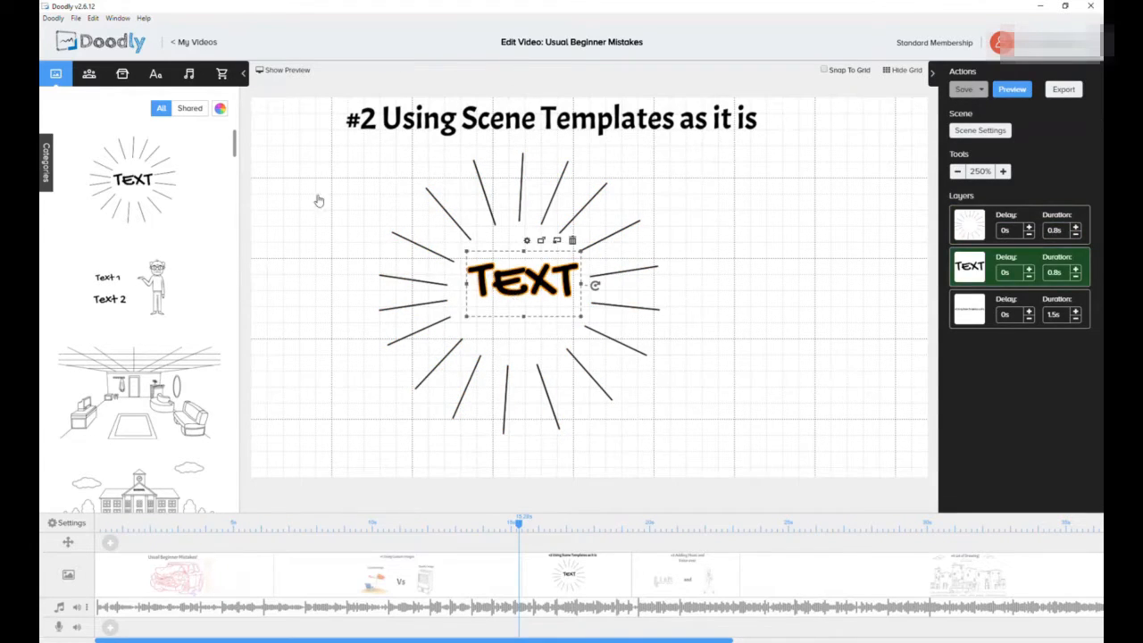
- Bring up the font library and recolor the sunburst lines around the word TEXT purple
left_click(156, 73)
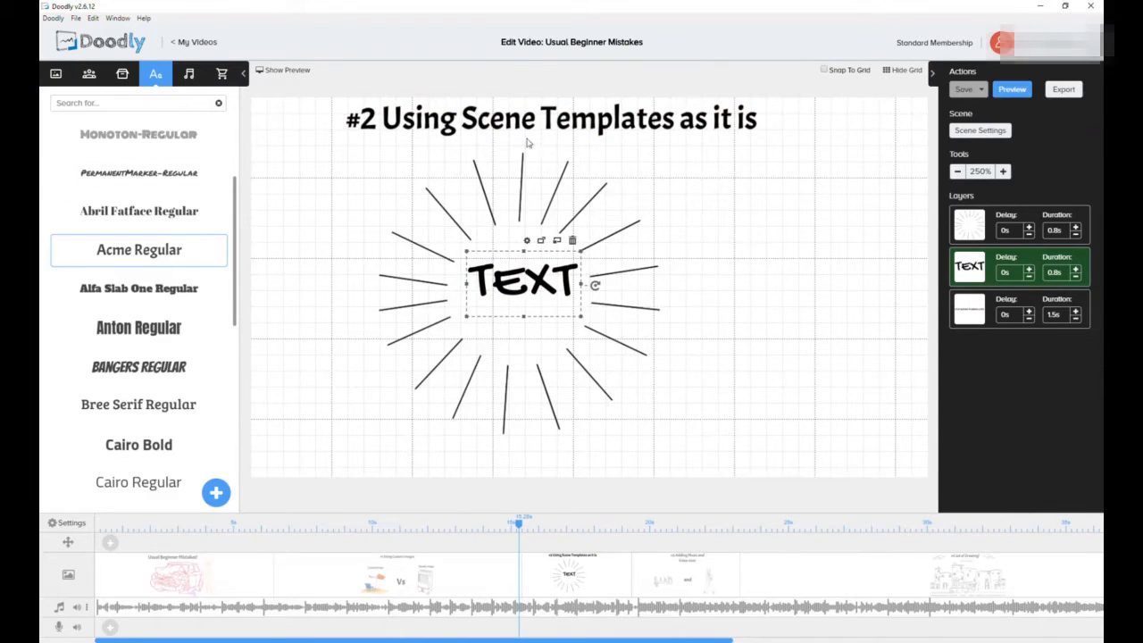
left_click(617, 239)
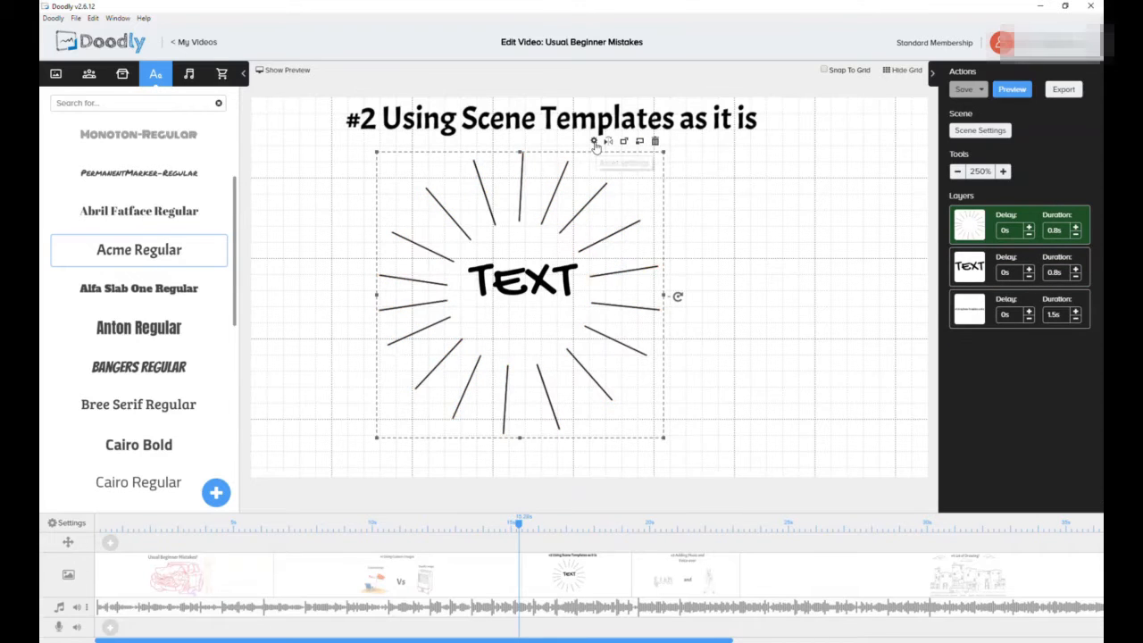
left_click(595, 142)
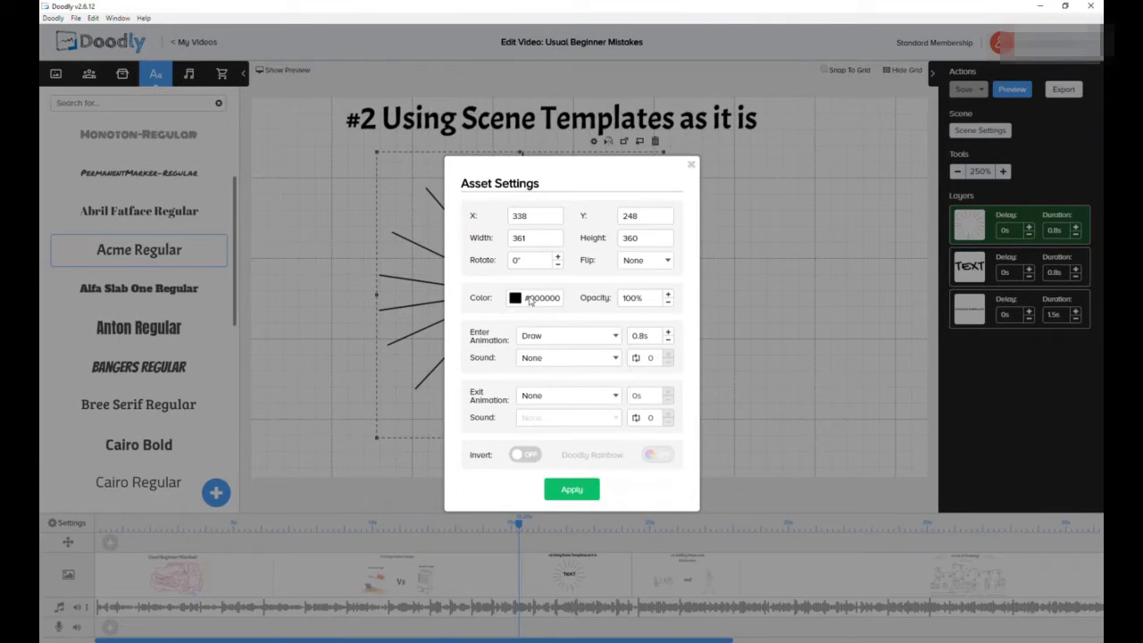
left_click(531, 301)
left_click(616, 443)
left_click(572, 491)
left_click(573, 491)
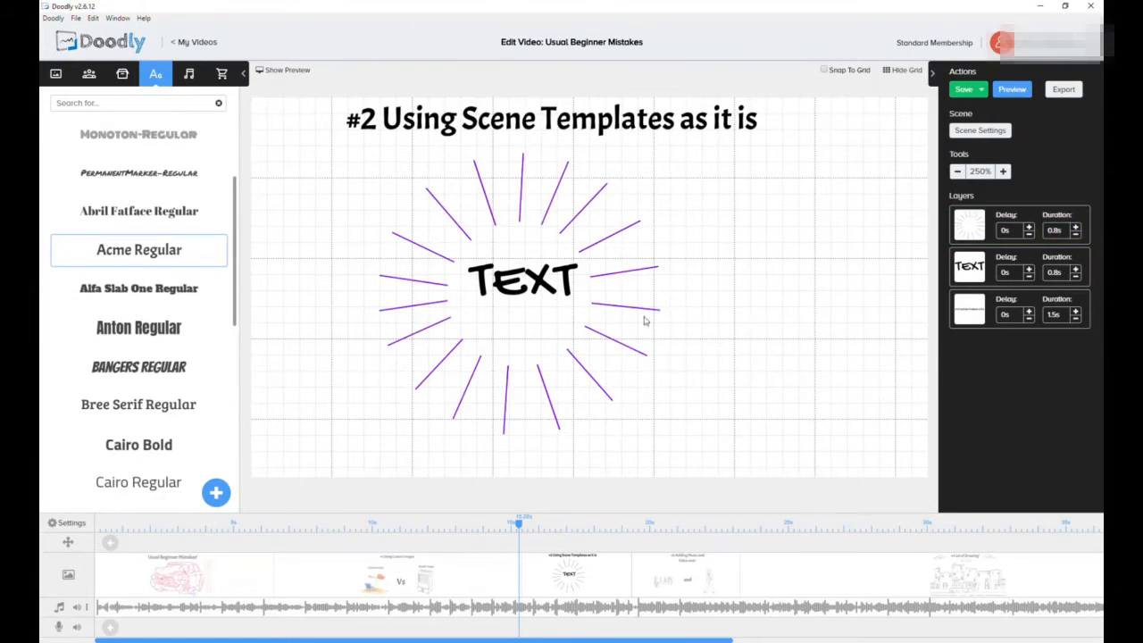
- Replace the TEXT object inside the sunburst with a new text object in the PermanentMarker-Regular font
left_click(521, 283)
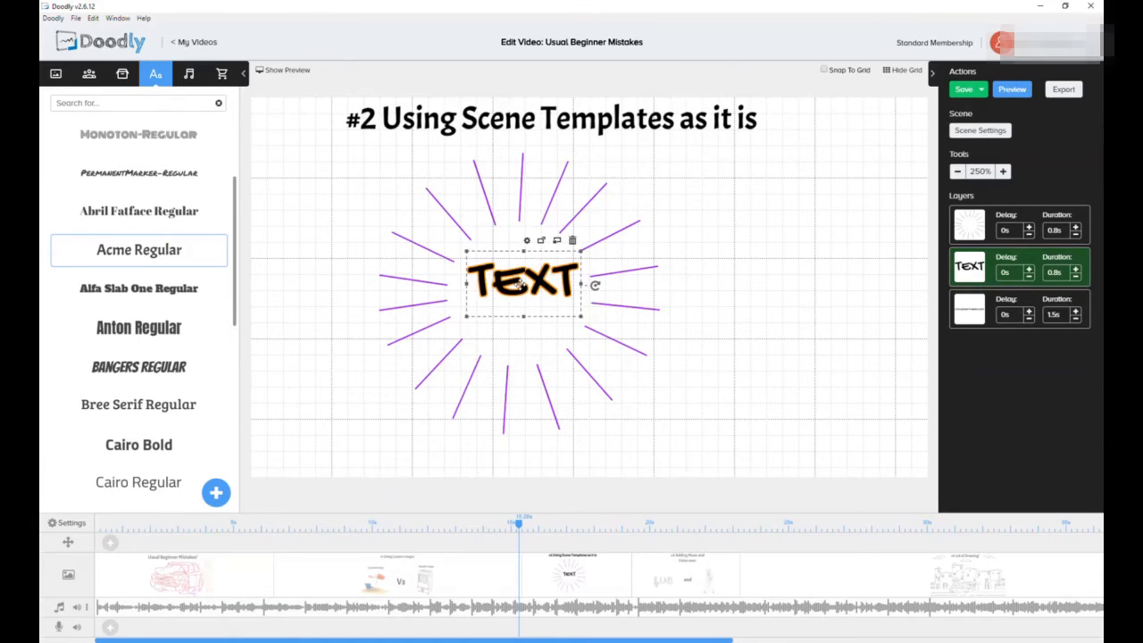
key("Delete")
left_click(605, 361)
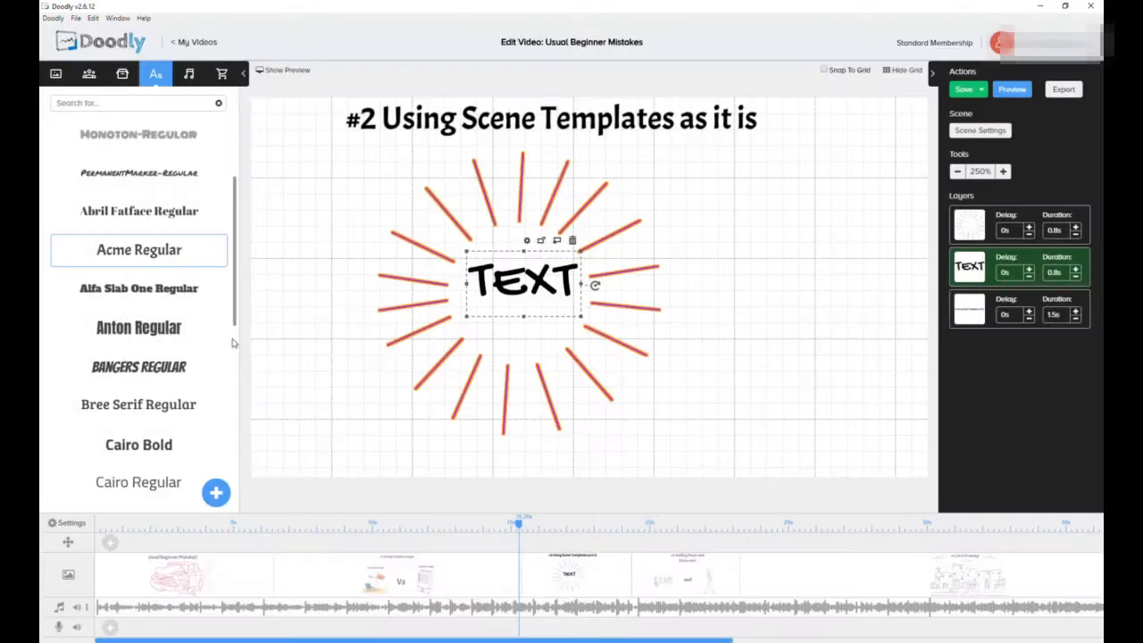
left_click_drag(162, 178, 537, 292)
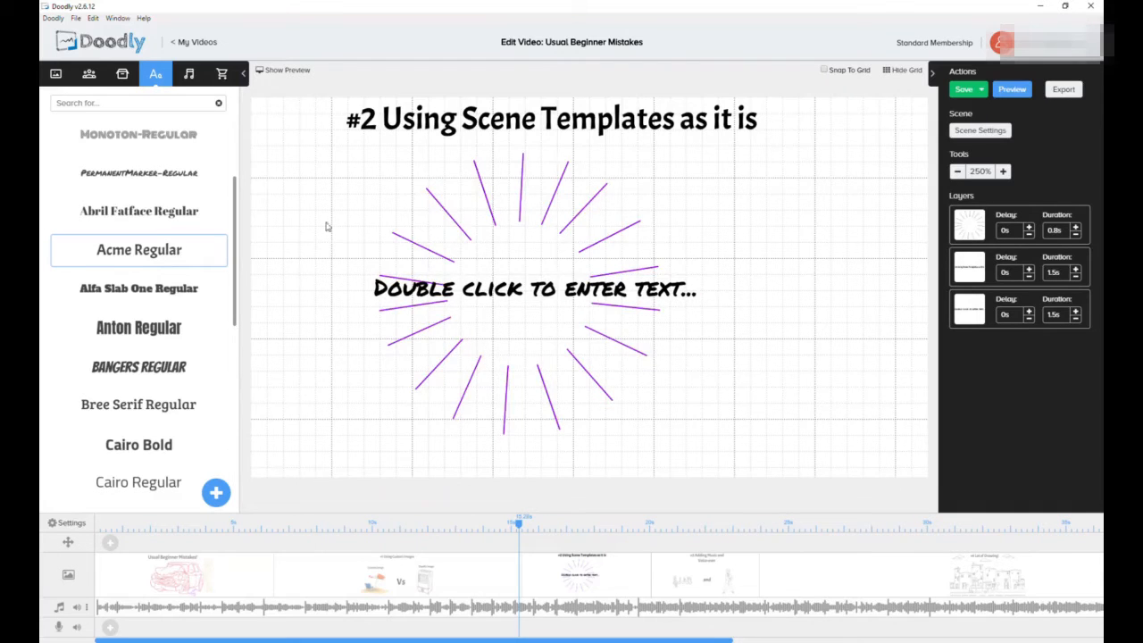
- Turn on word wrap for the placeholder text in the sunburst
left_click(89, 74)
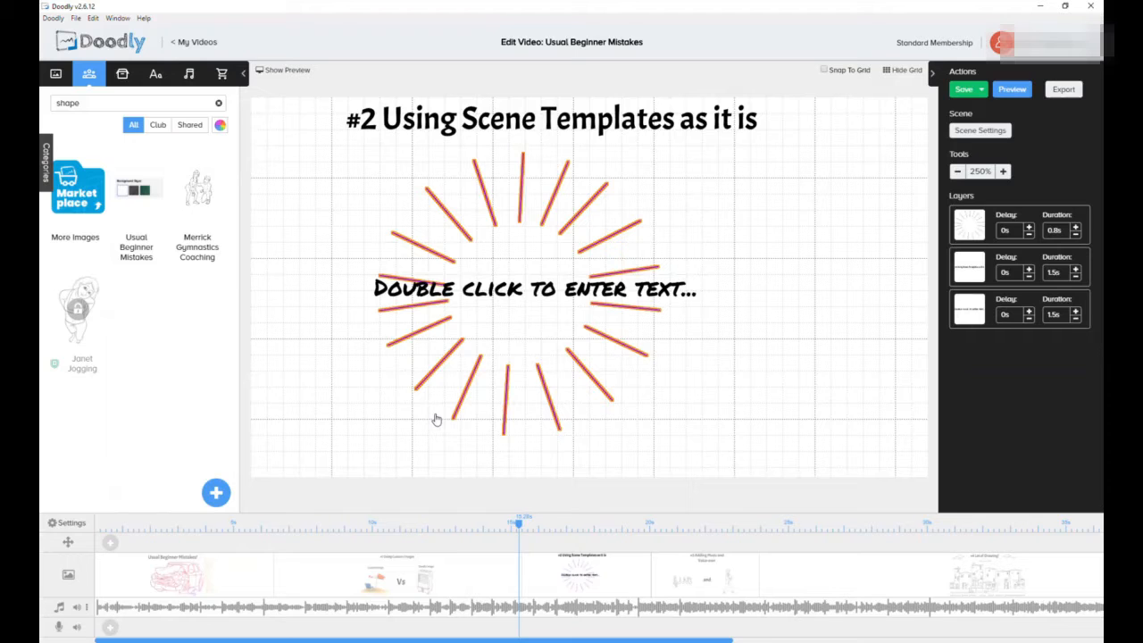
left_click(516, 288)
double_click(518, 289)
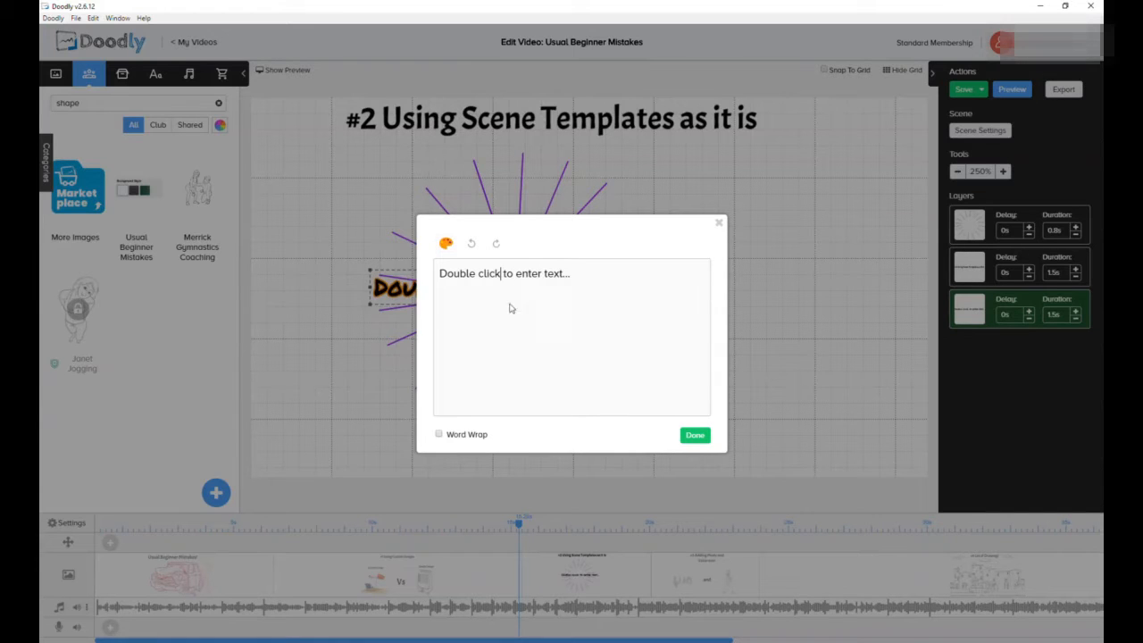
left_click(474, 438)
left_click(696, 436)
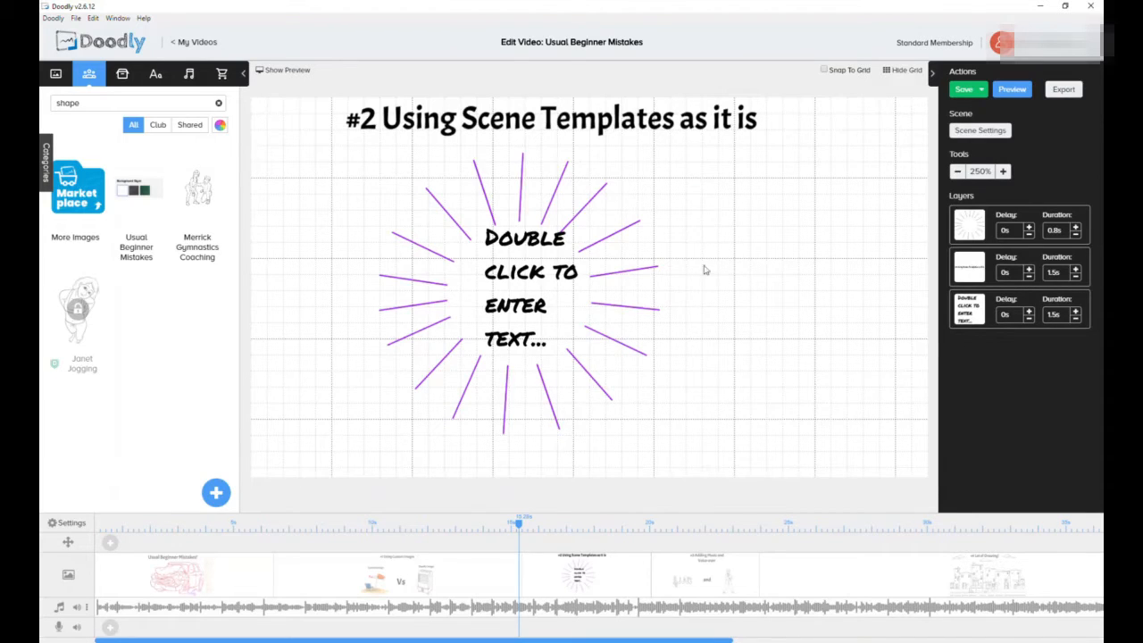
- Open the "#3 Adding Music and Voice-over" scene and check the volume levels of the music and voice-over tracks
left_click(702, 576)
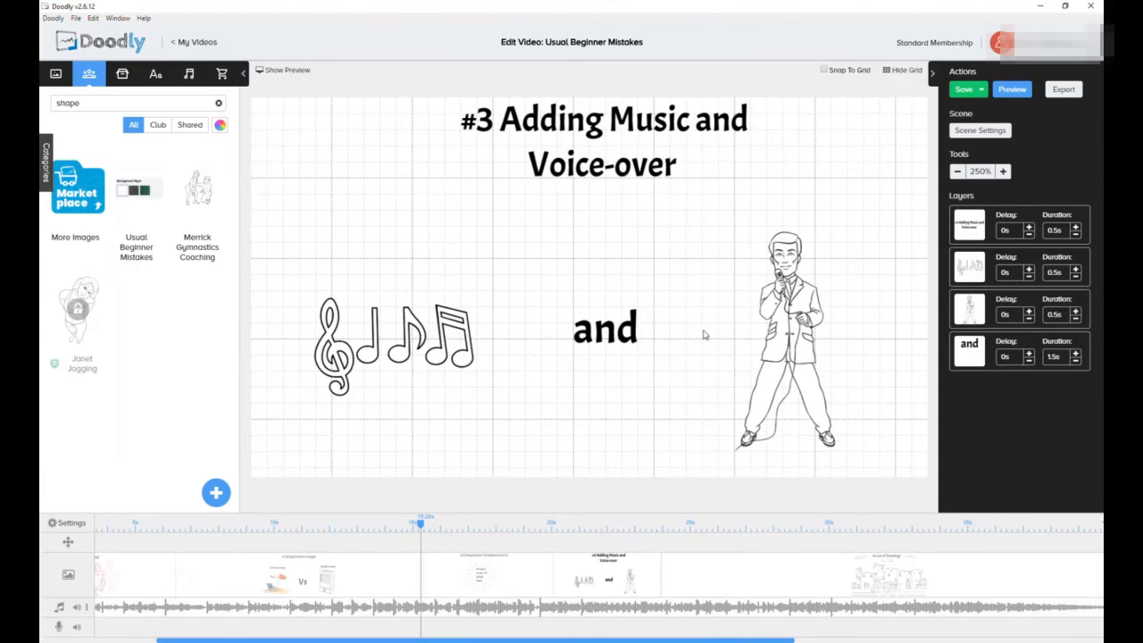
left_click(442, 334)
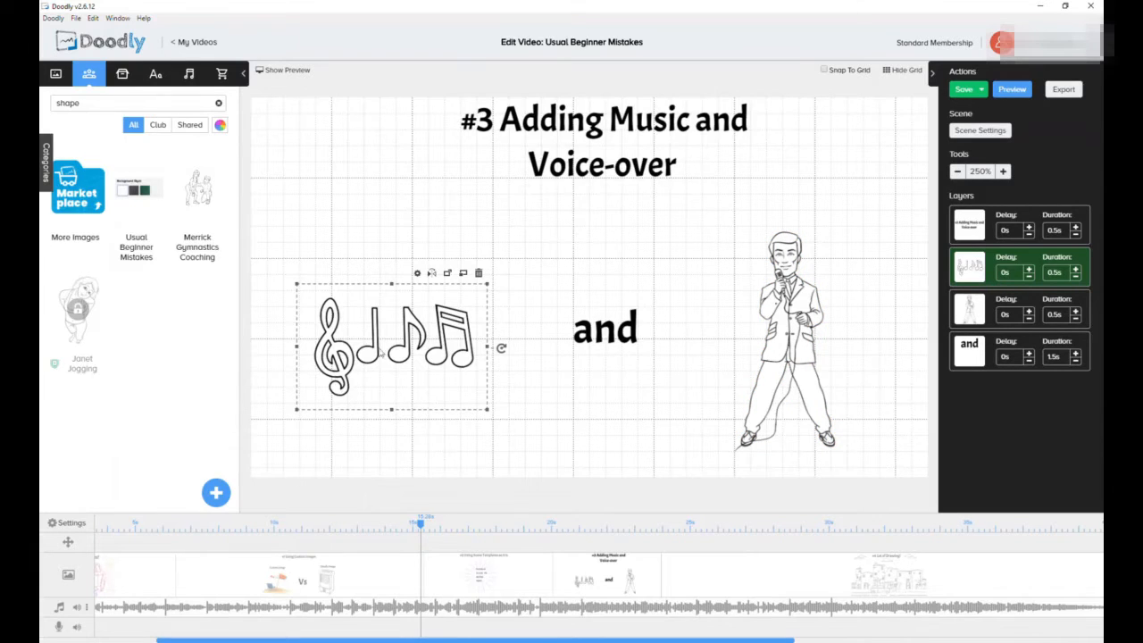
left_click(78, 611)
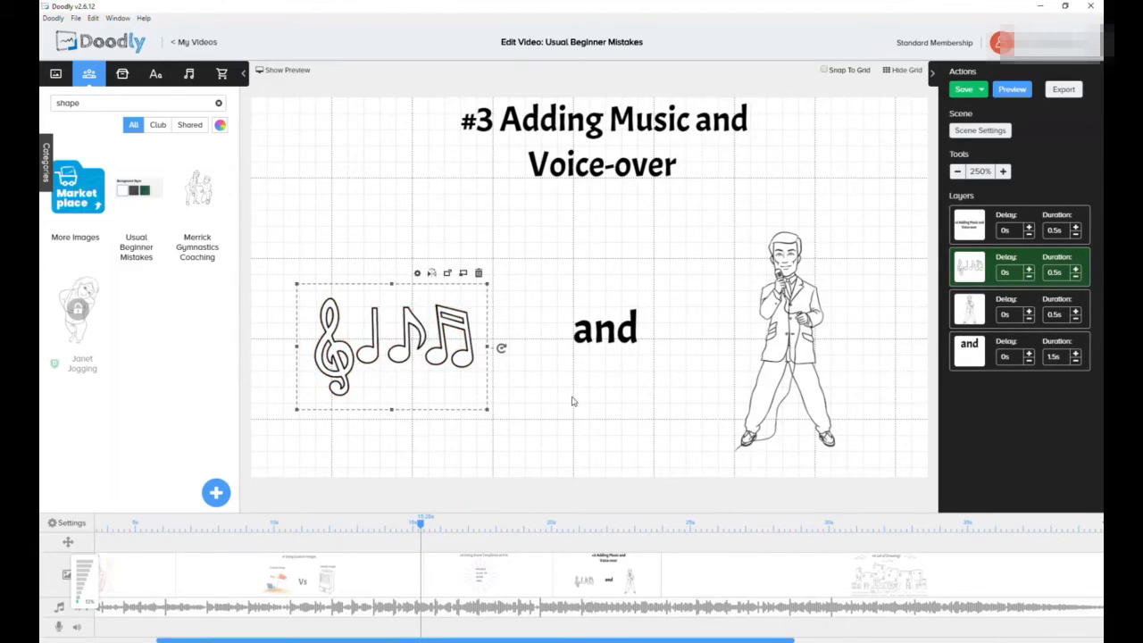
left_click(430, 357)
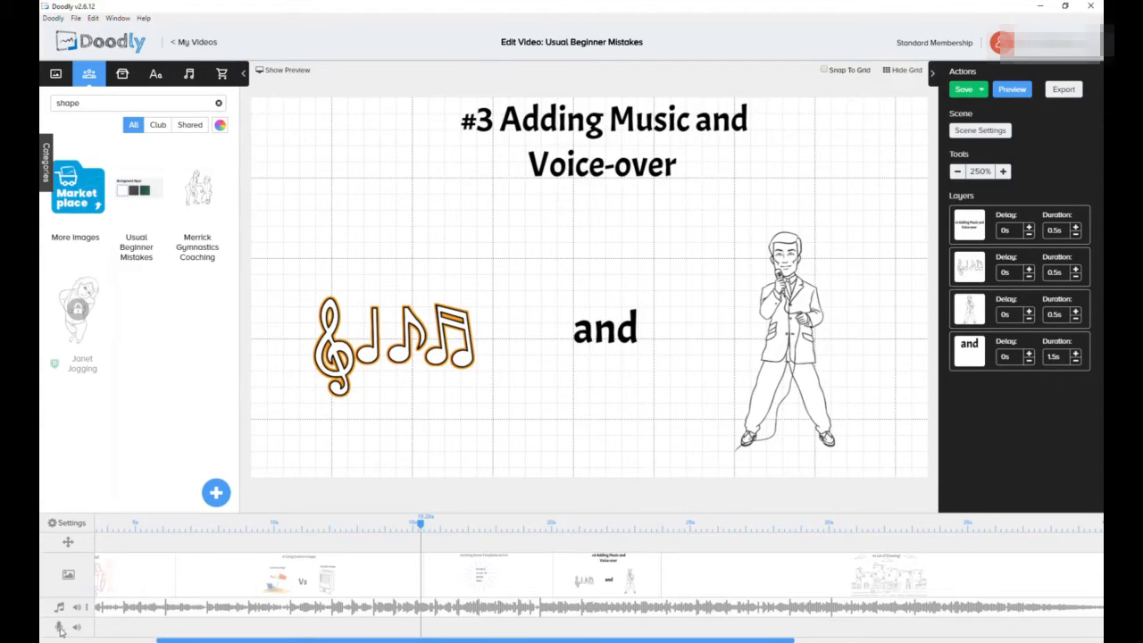
mouse_move(78, 629)
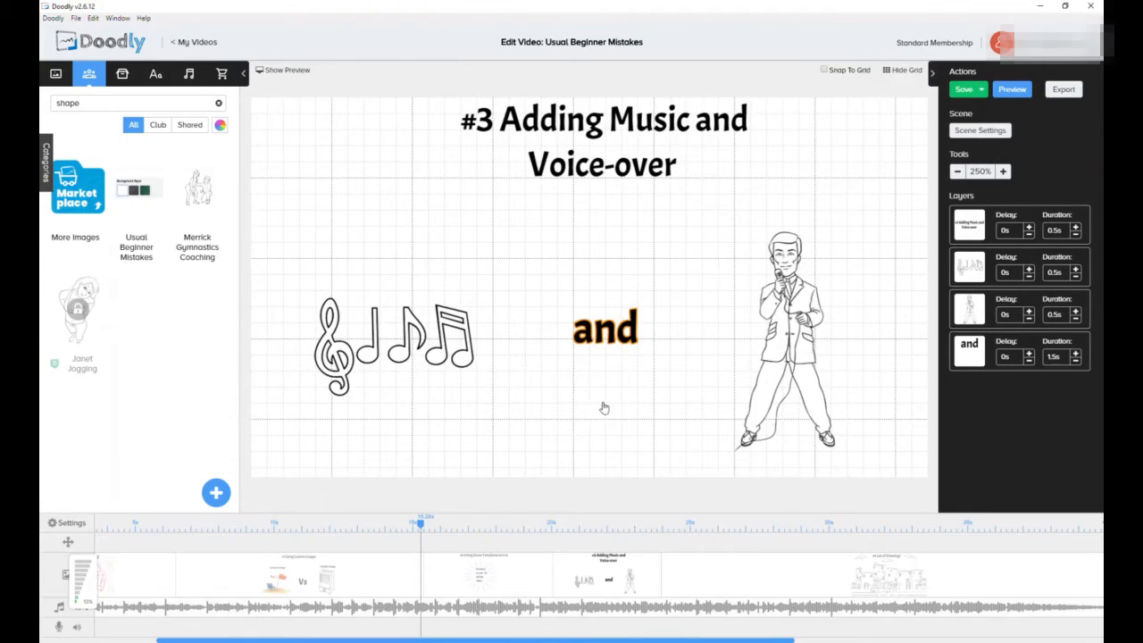
- Preview the "#3 Adding Music and Voice-over" scene on its own, then close the preview
right_click(611, 570)
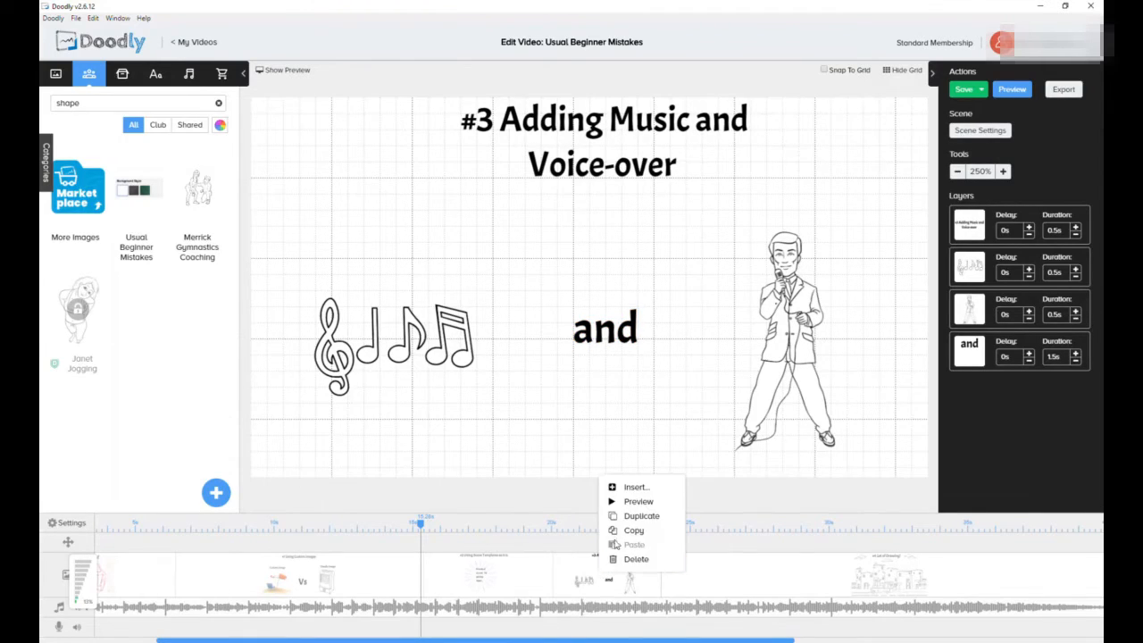
left_click(642, 503)
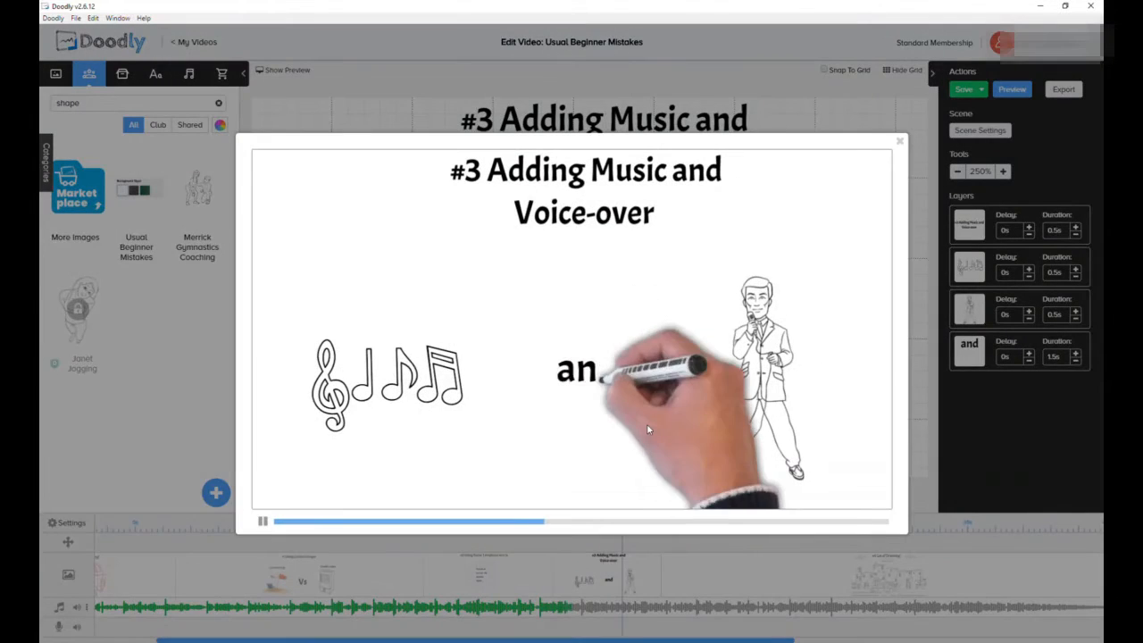
left_click(899, 141)
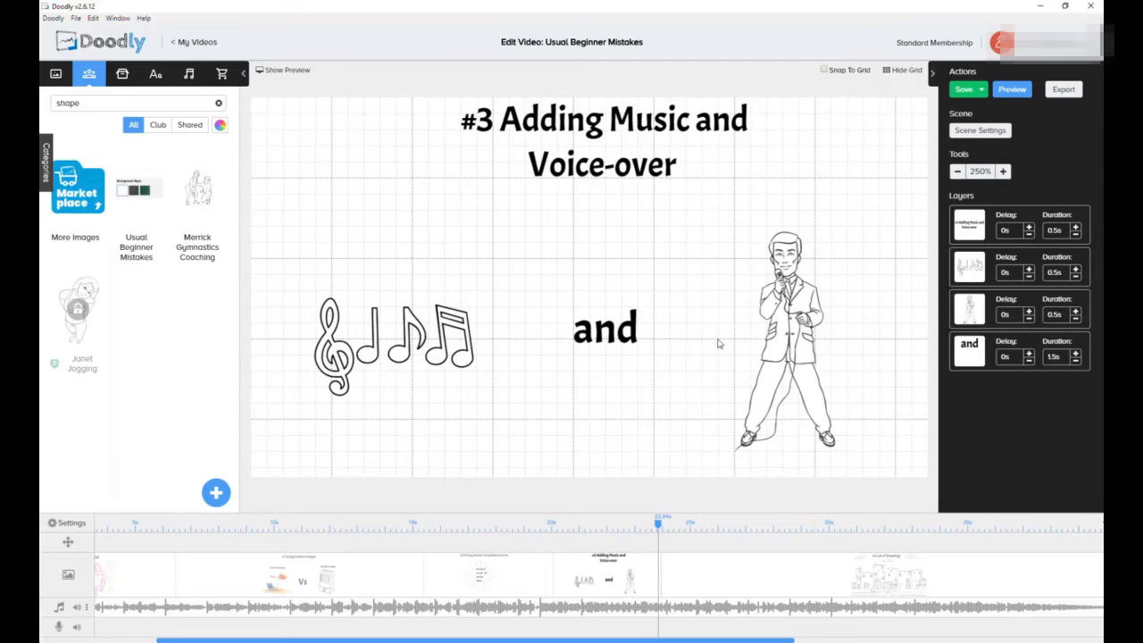
left_click(390, 349)
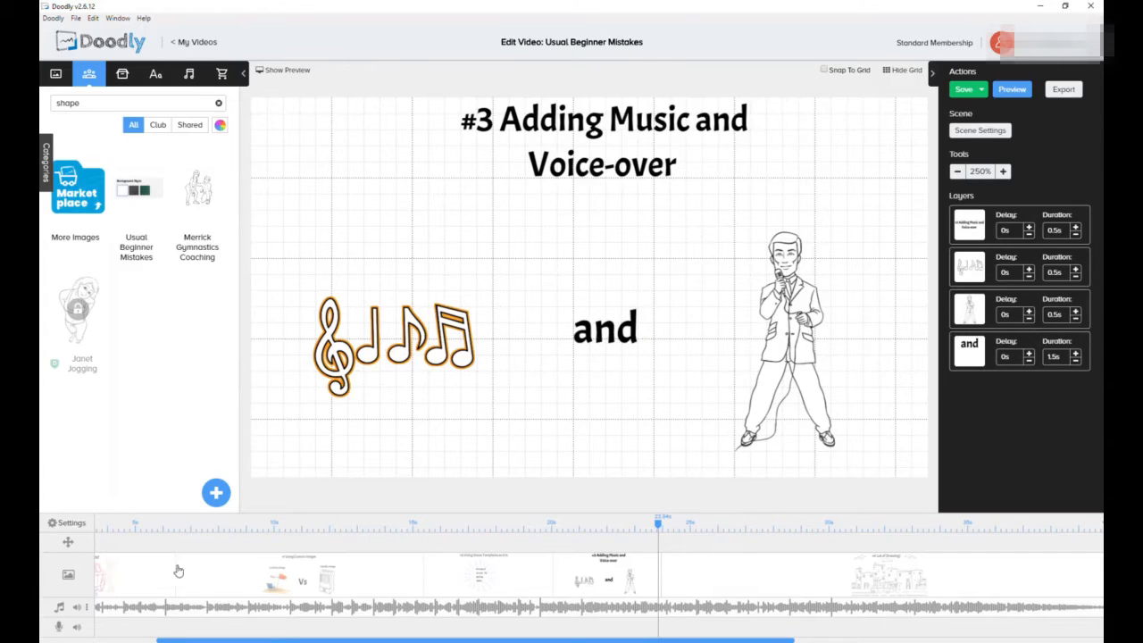
- Check the music track's volume level in the "#3 Adding Music and Voice-over" scene and browse the audio library
mouse_move(77, 610)
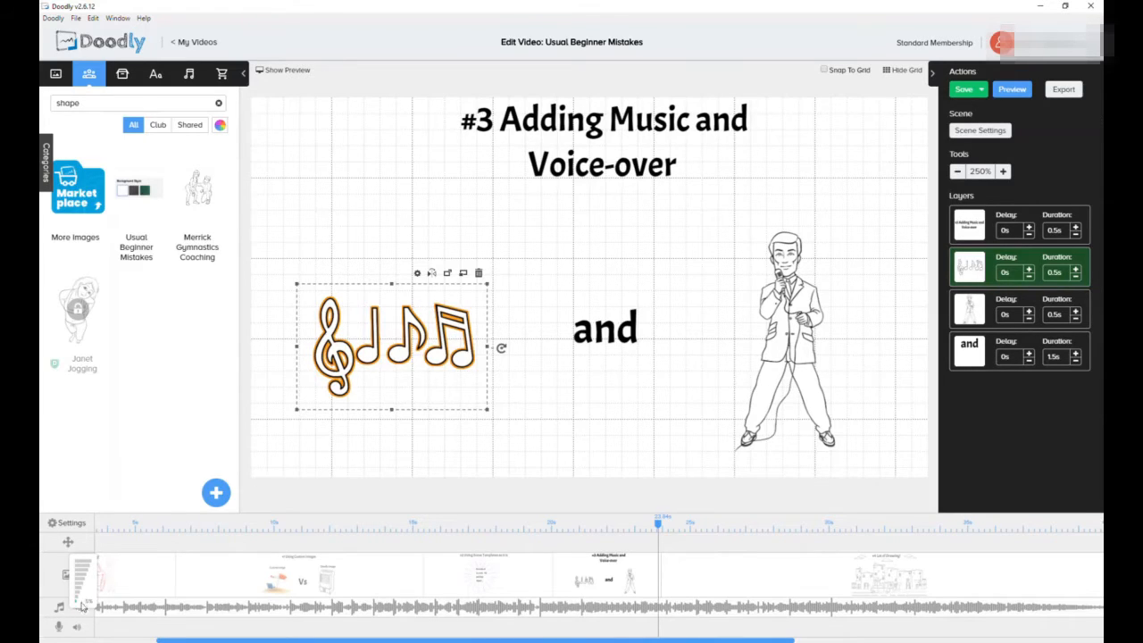
left_click(579, 418)
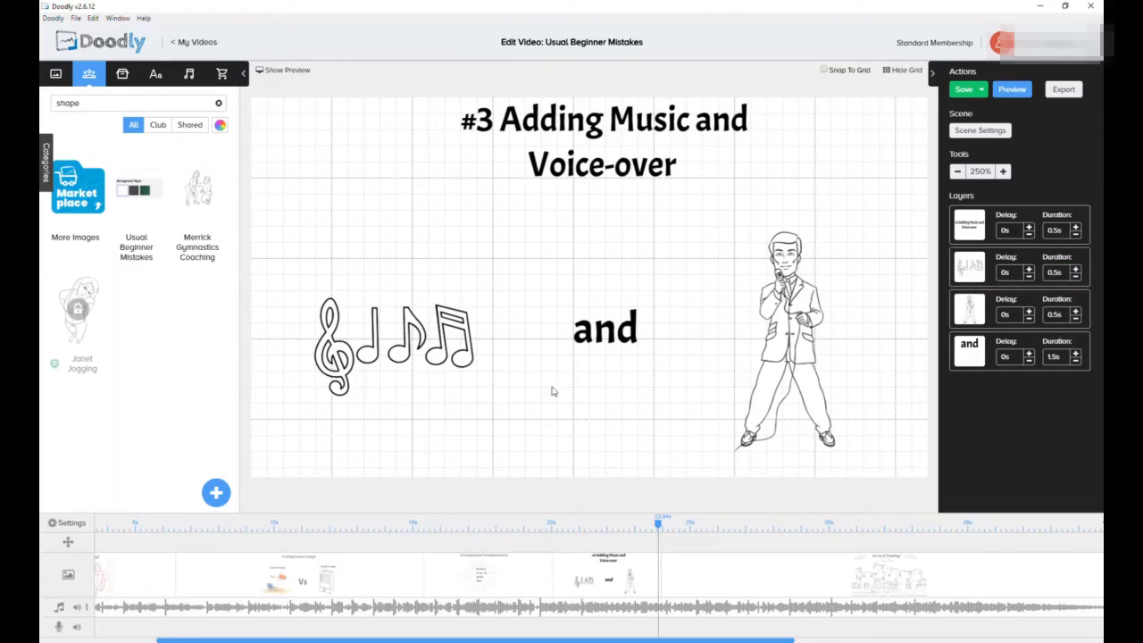
left_click(399, 351)
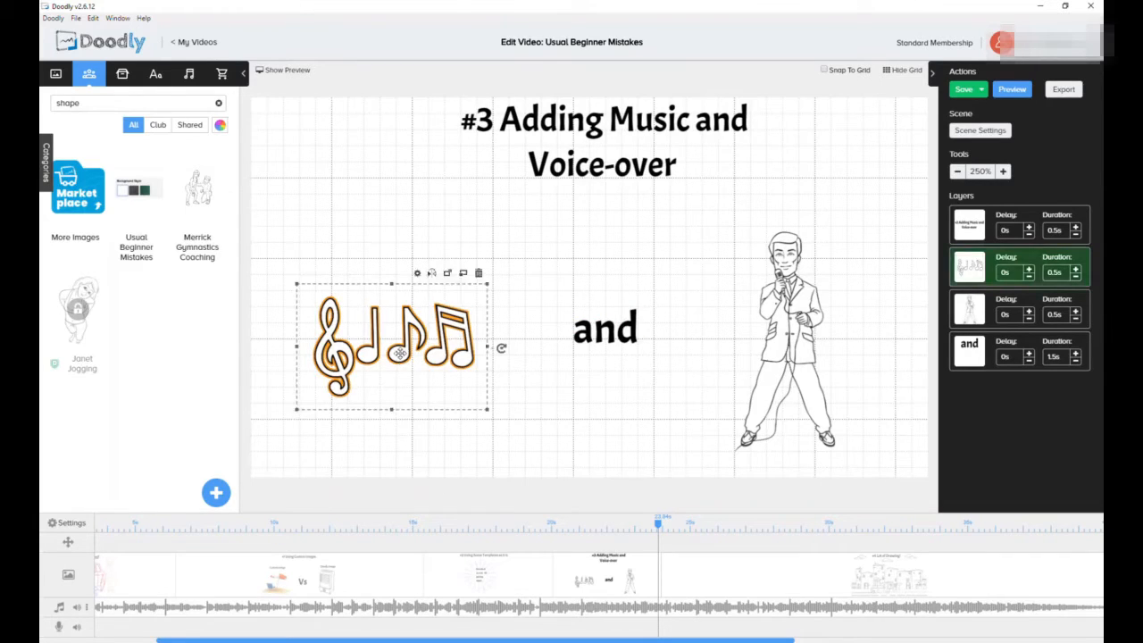
left_click(641, 230)
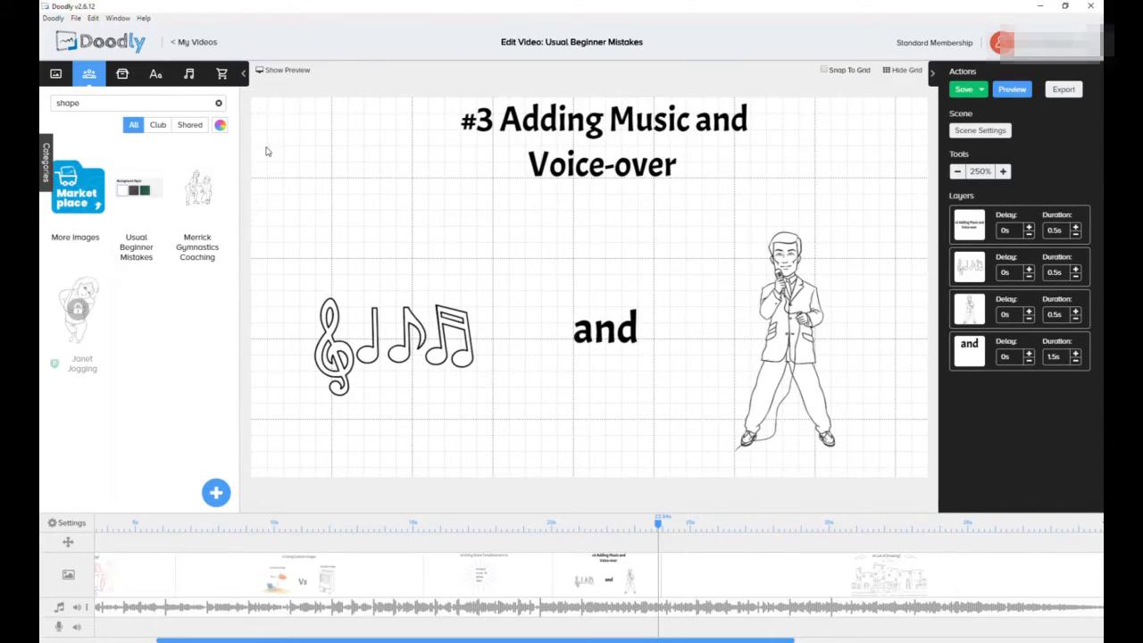
left_click(188, 75)
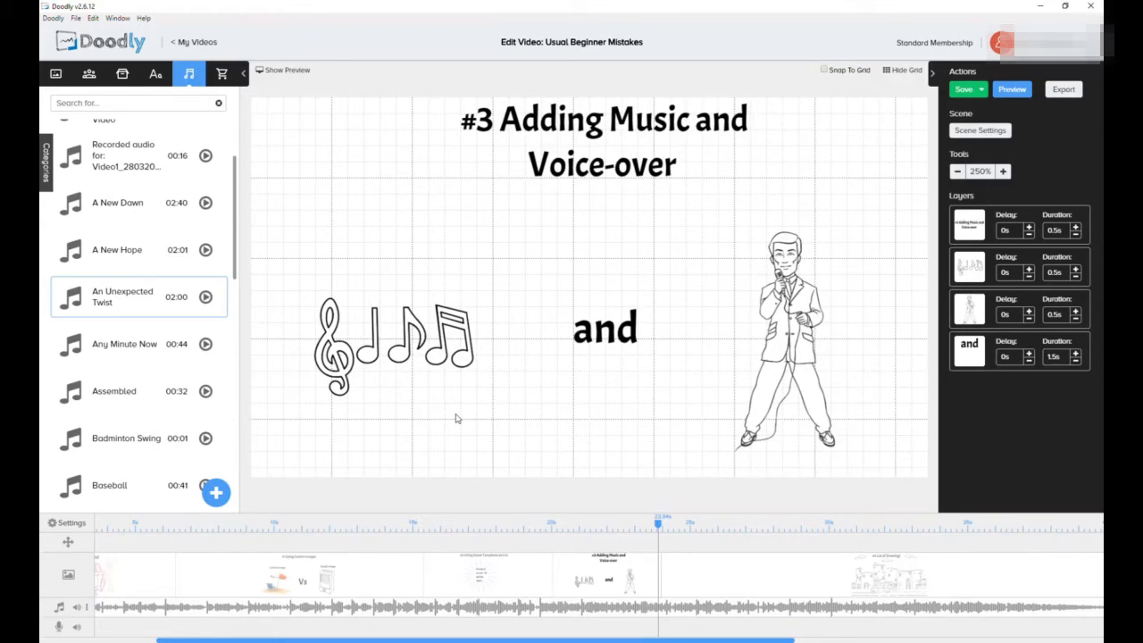
- Open the "#4 Lot of Drawing!" scene, preview it on its own, and close the preview
left_click(728, 575)
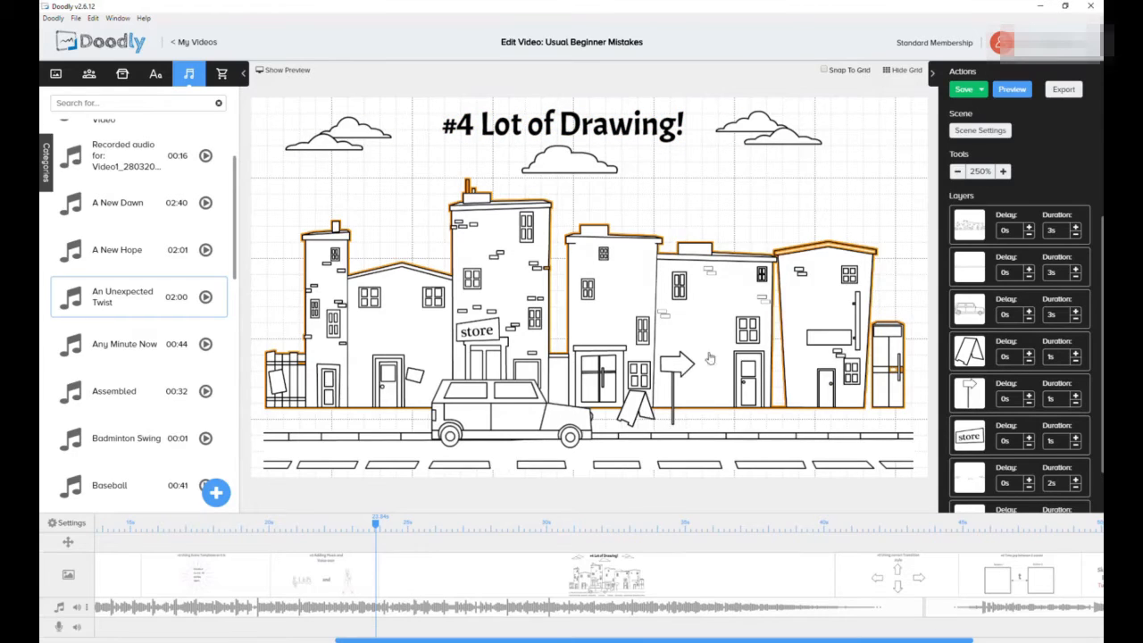
right_click(699, 579)
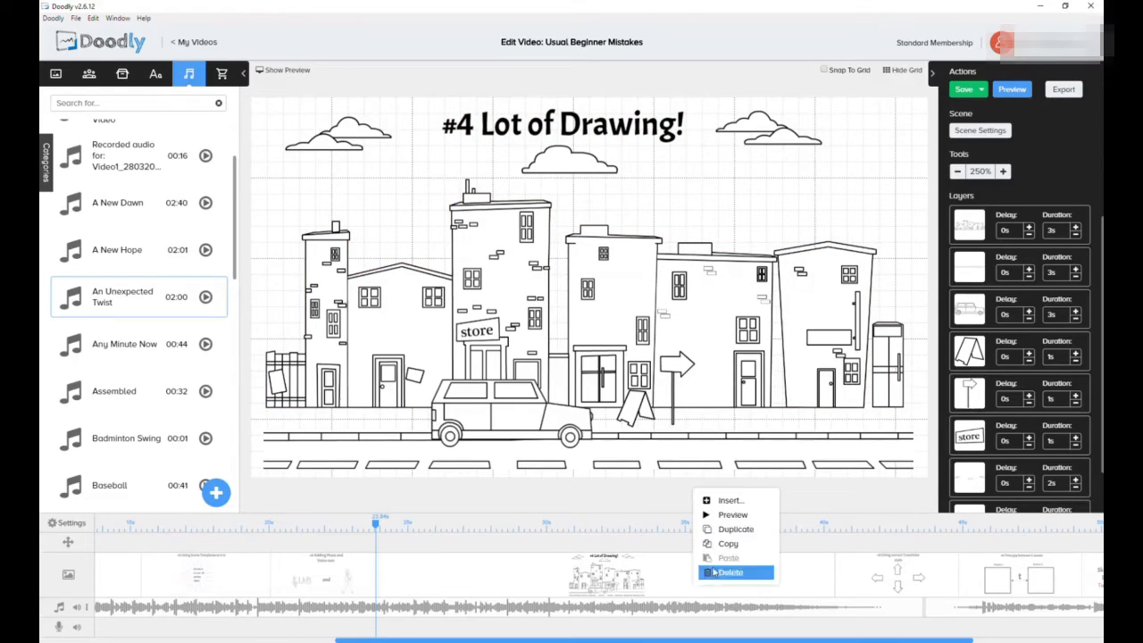
left_click(726, 517)
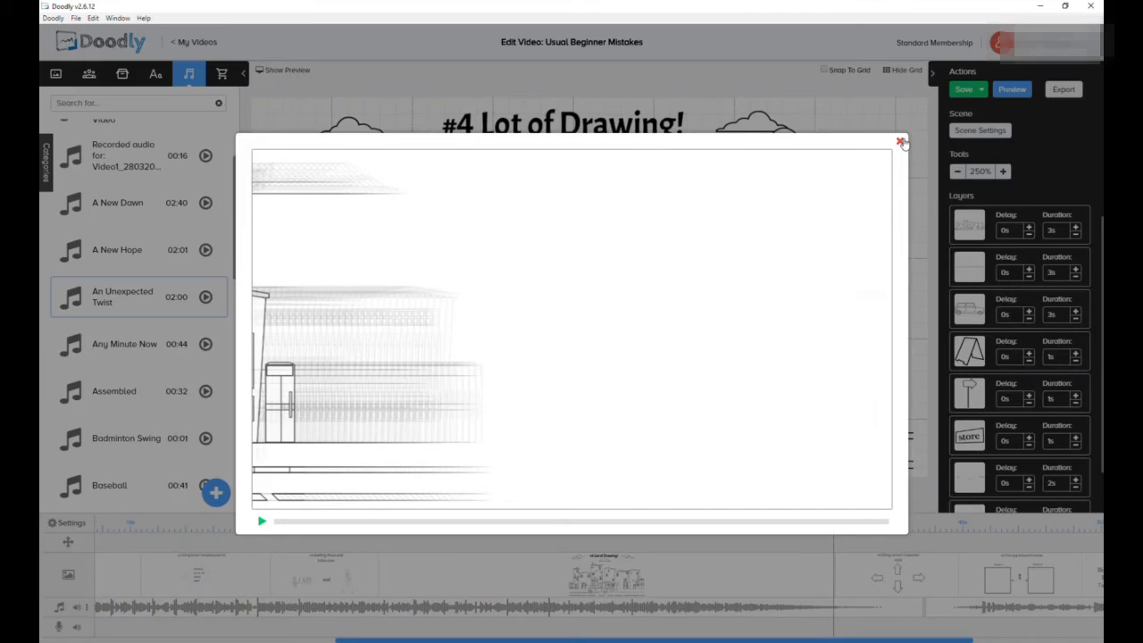
left_click(900, 142)
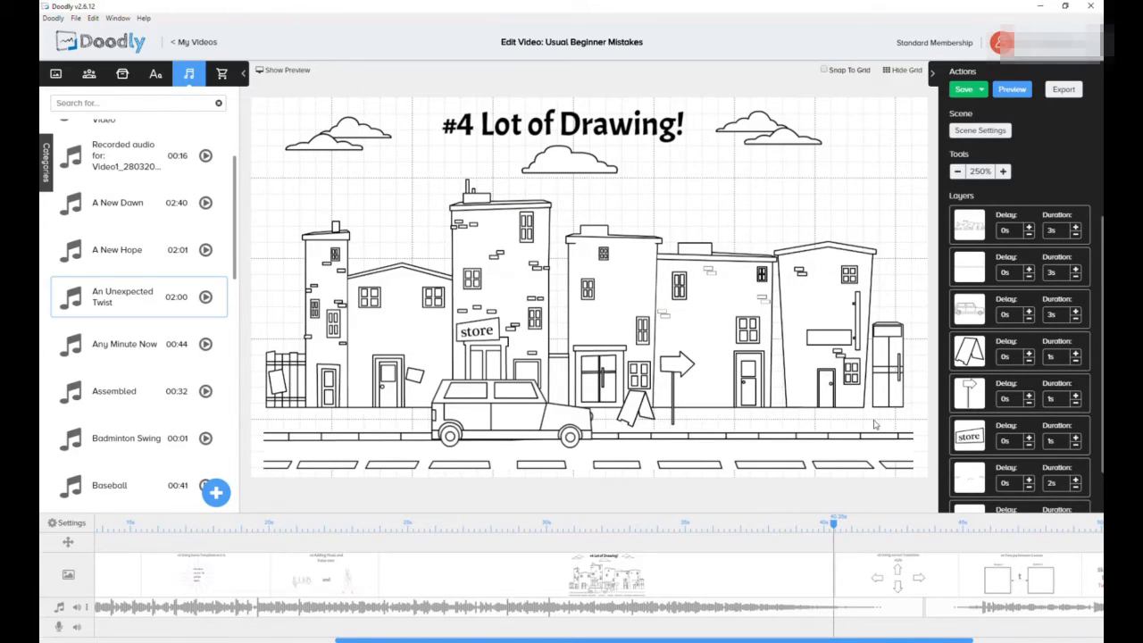
- Set the drawing durations of the buildings and the road in the "#4 Lot of Drawing!" scene to 0s
left_click(719, 305)
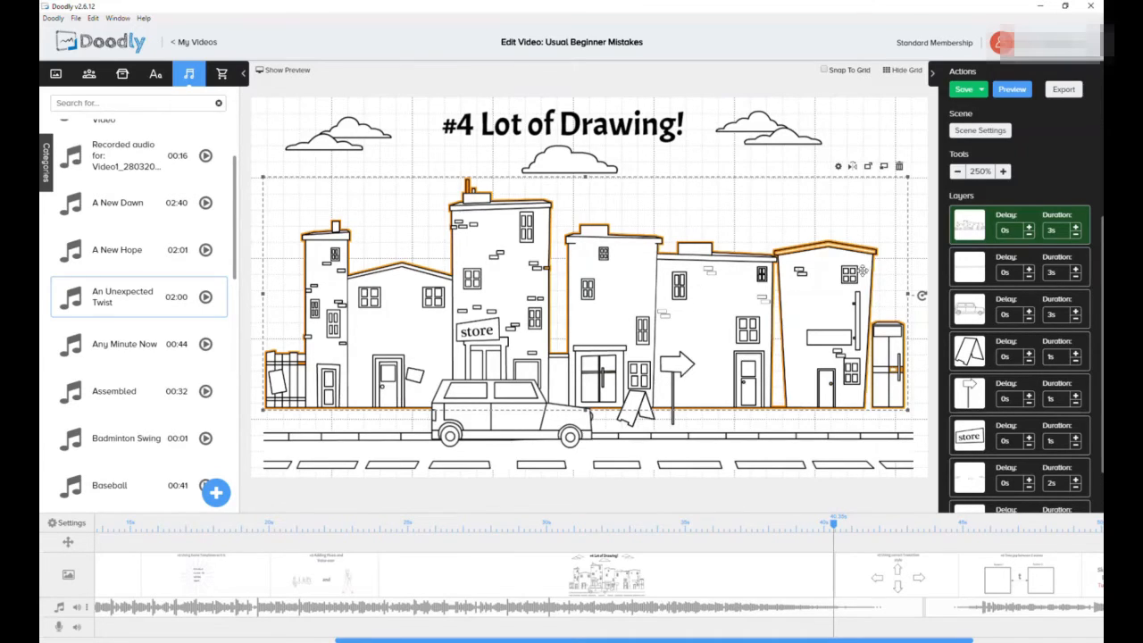
left_click(557, 450)
left_click(523, 420)
left_click(523, 420)
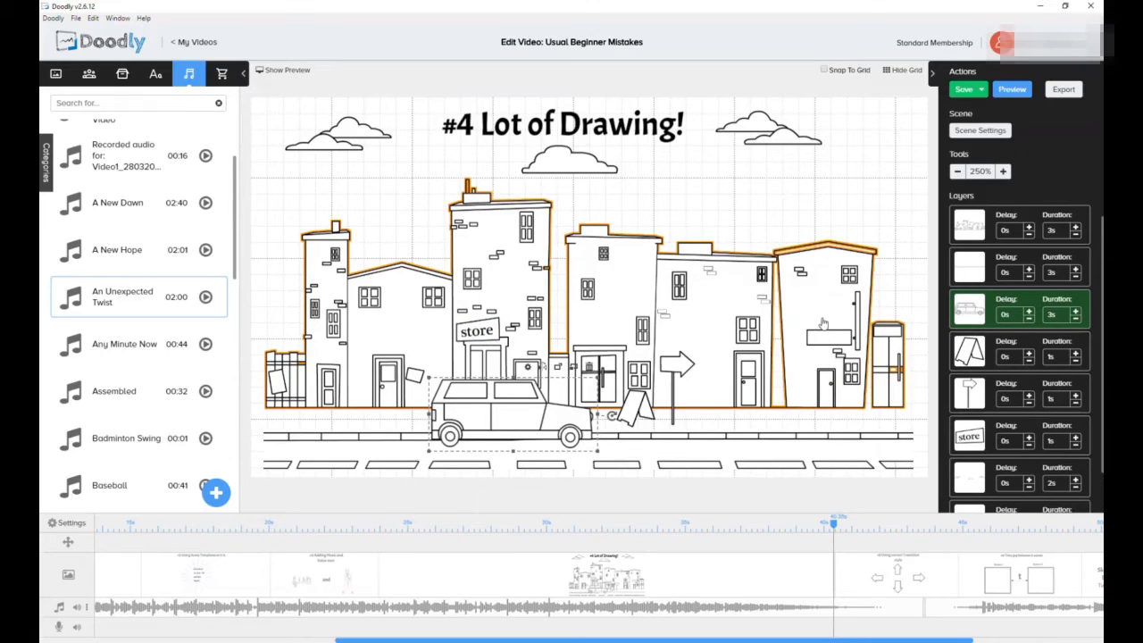
left_click(738, 314)
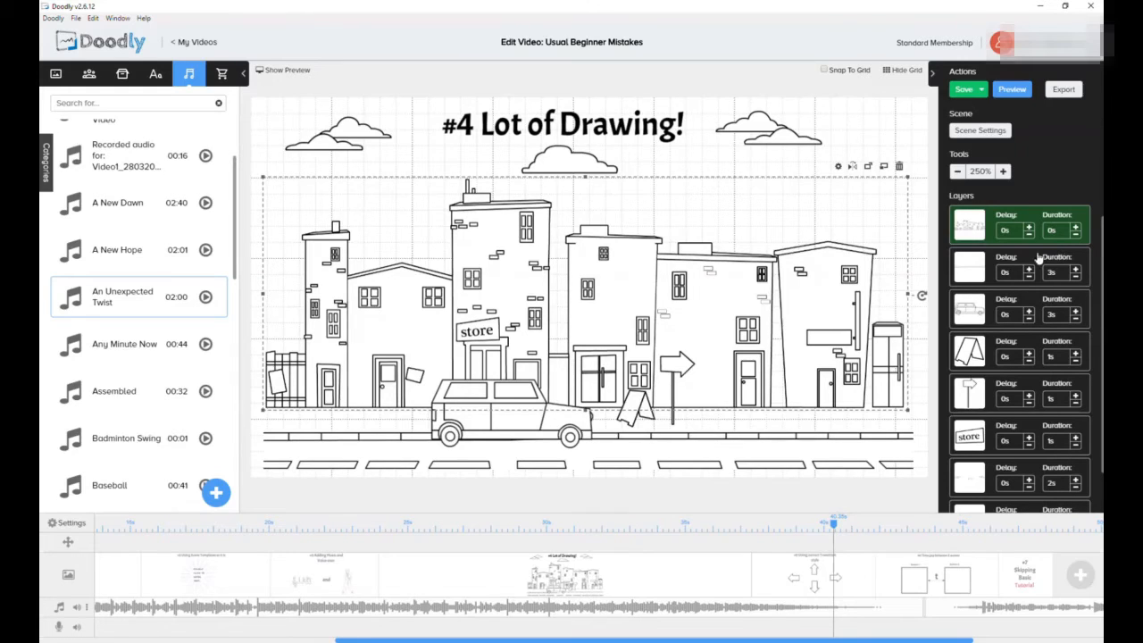
left_click(1051, 272)
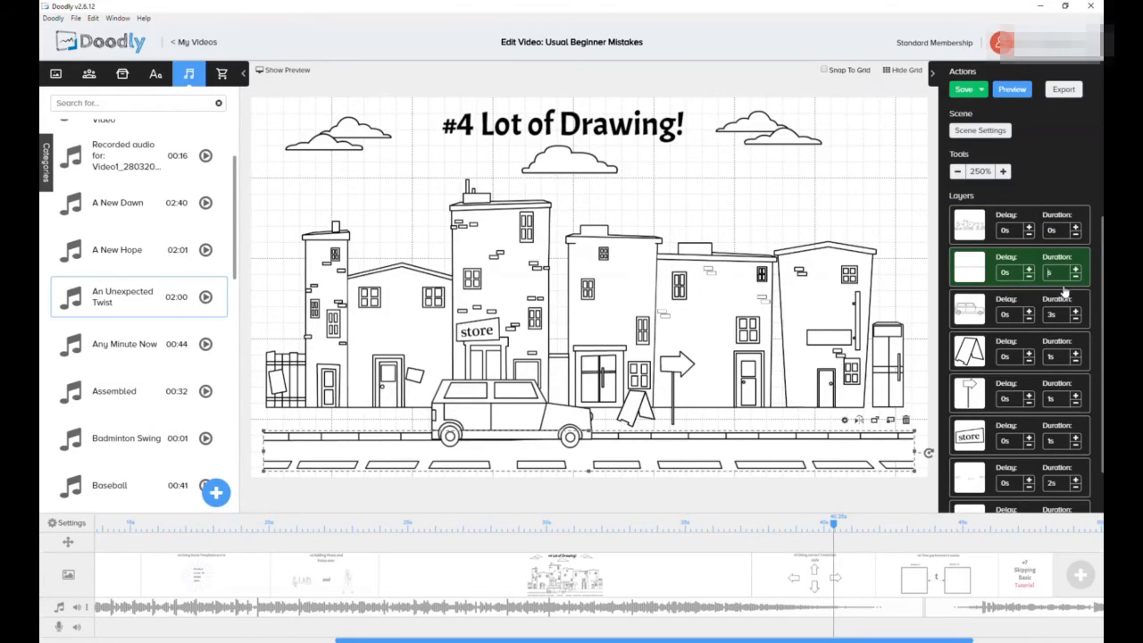
- Set the drawing durations of the sandwich board, the arrow sign and the store sign to 0s
left_click(1052, 362)
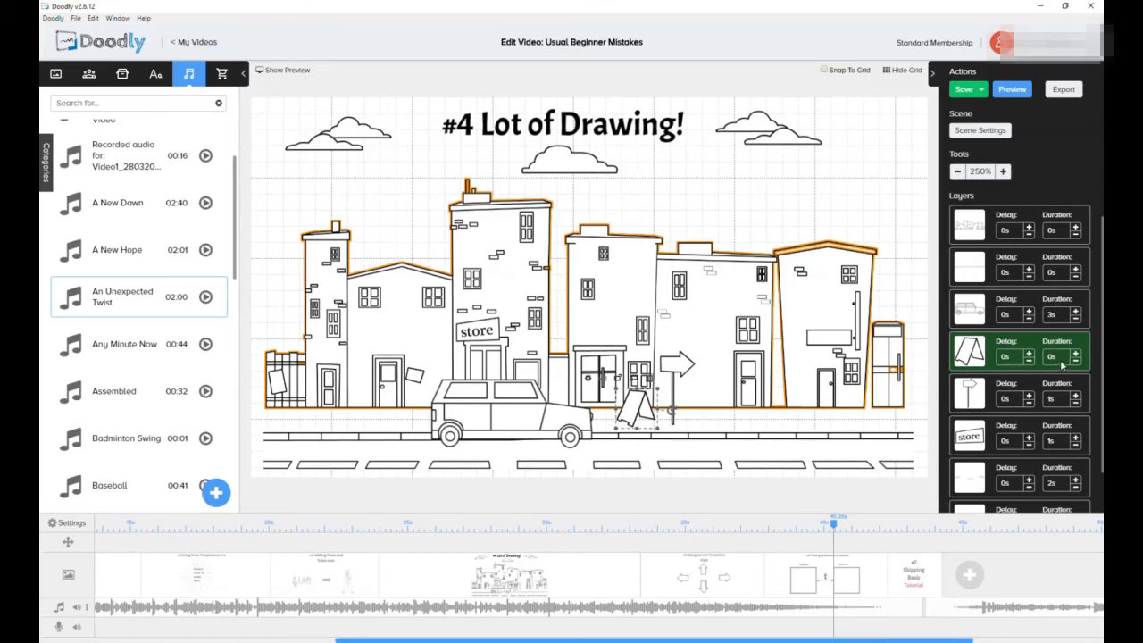
left_click(1048, 405)
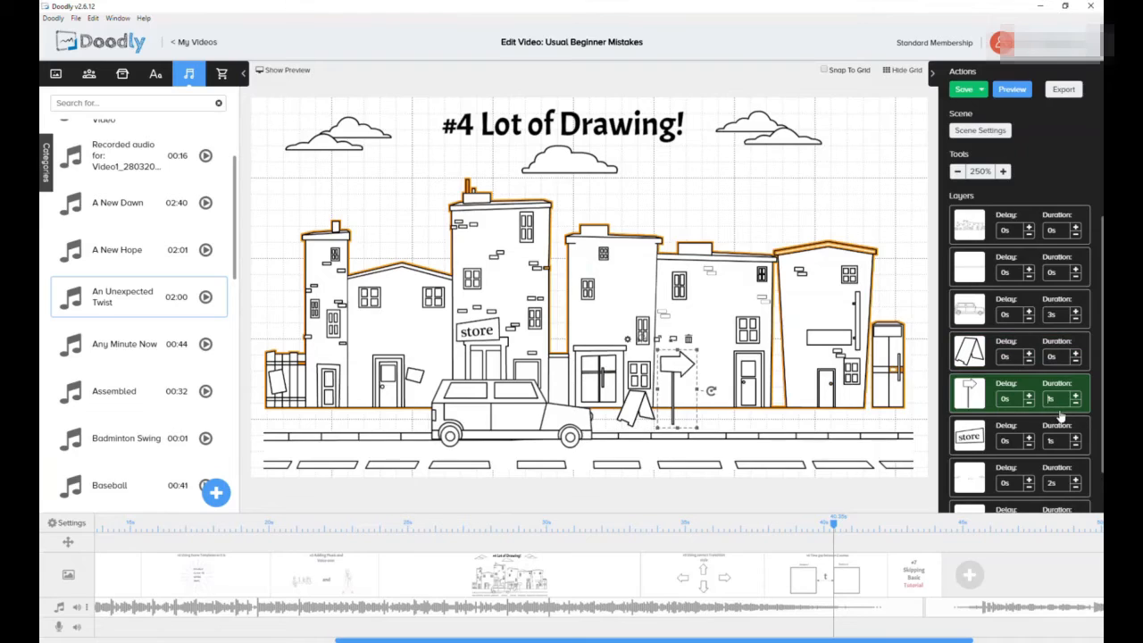
type("0")
left_click(1049, 449)
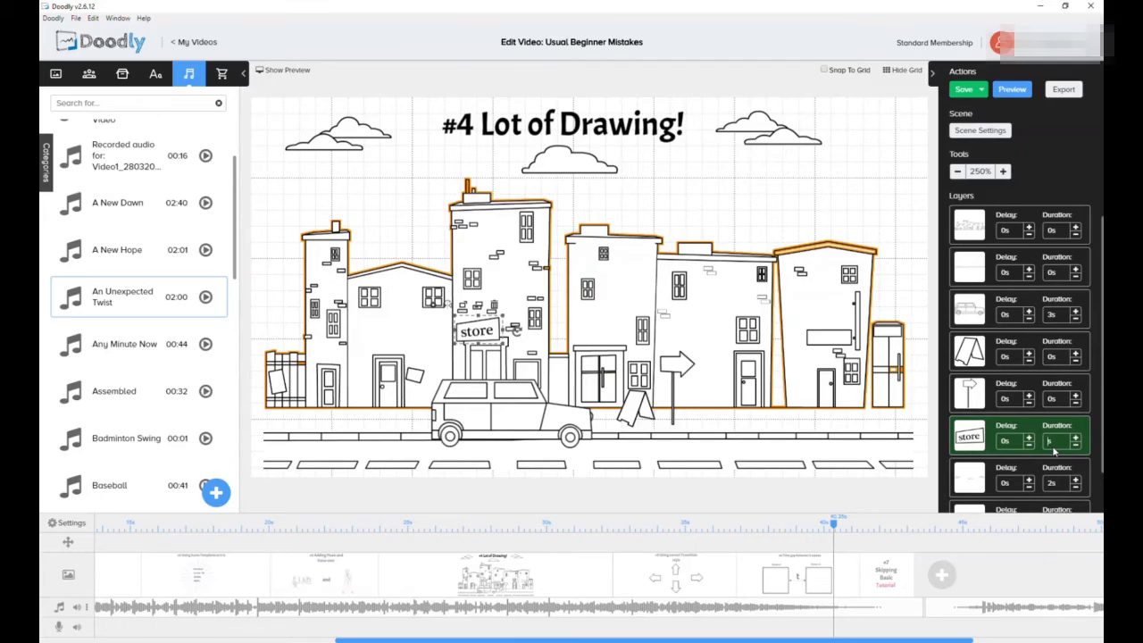
- Set the clouds' drawing duration to 0.5s and the store sign's delay to 1s
left_click(1053, 490)
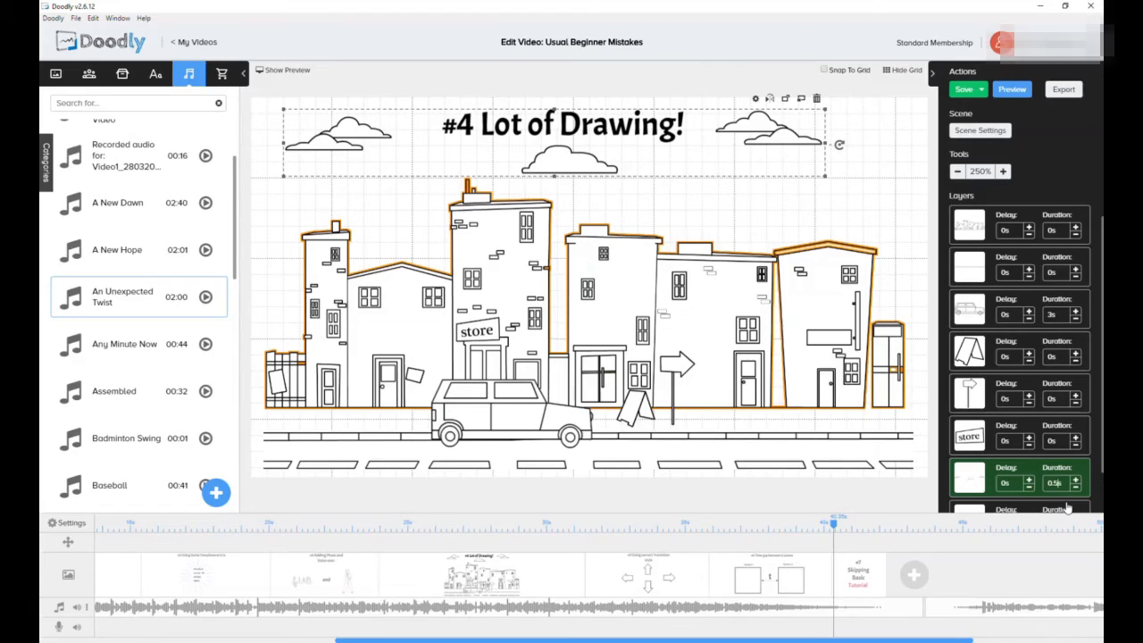
key("Return")
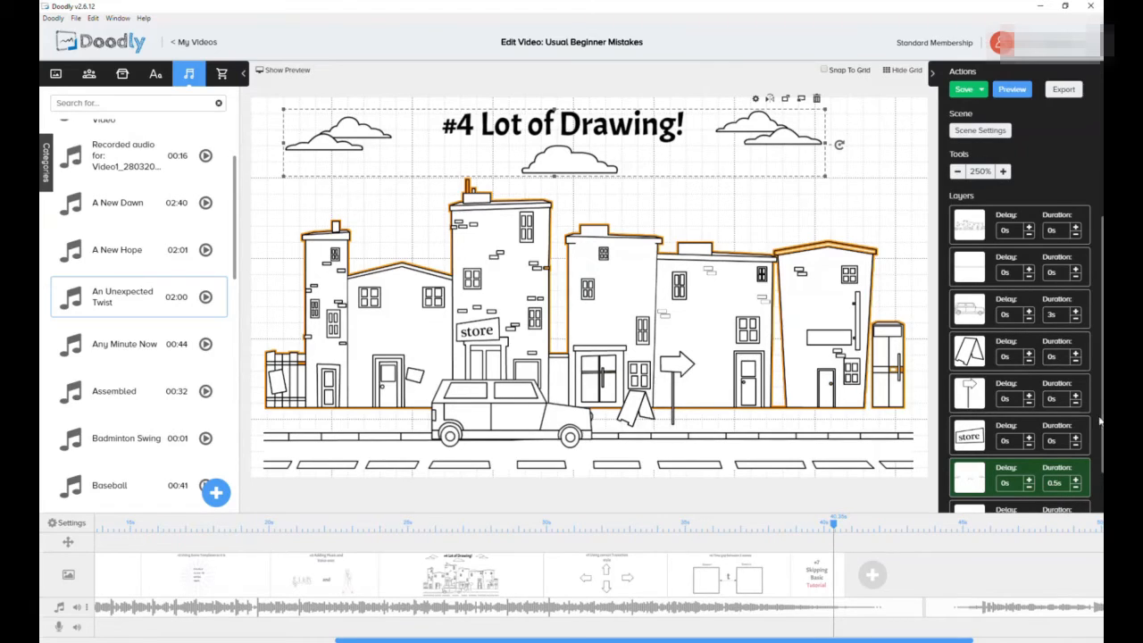
left_click(1029, 438)
left_click(1029, 437)
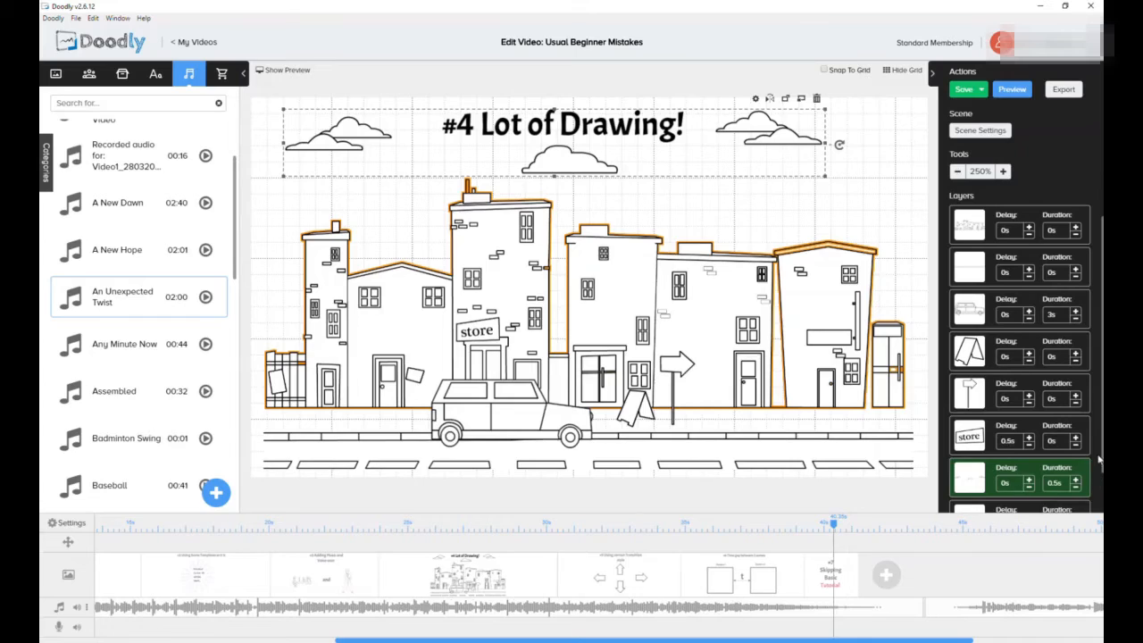
scroll(1099, 458, "down", 1)
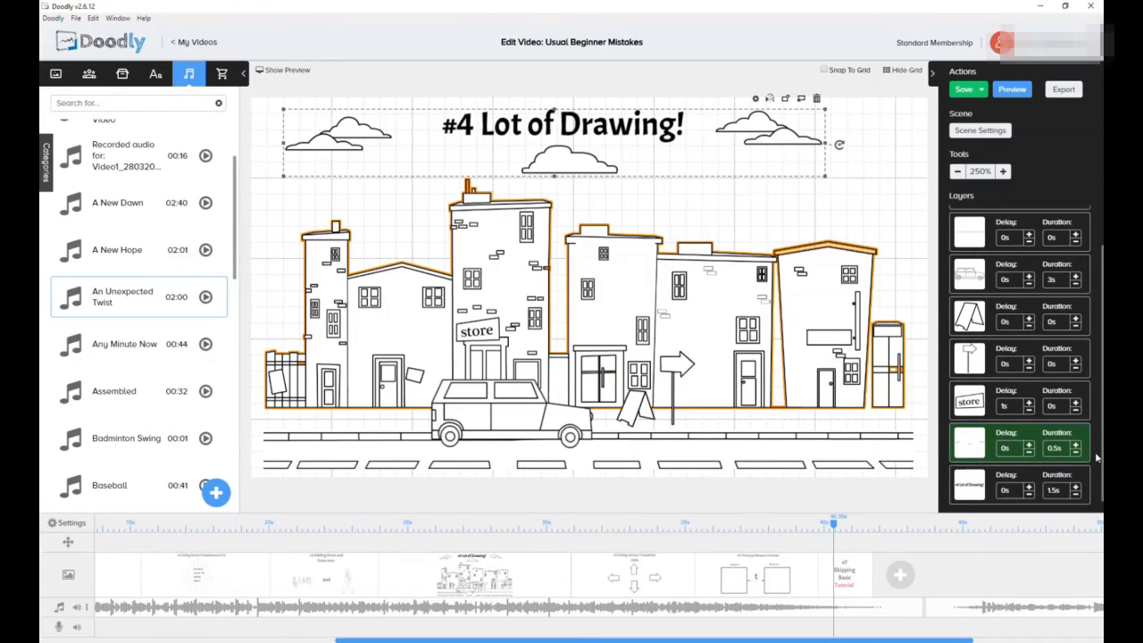
left_click(1054, 492)
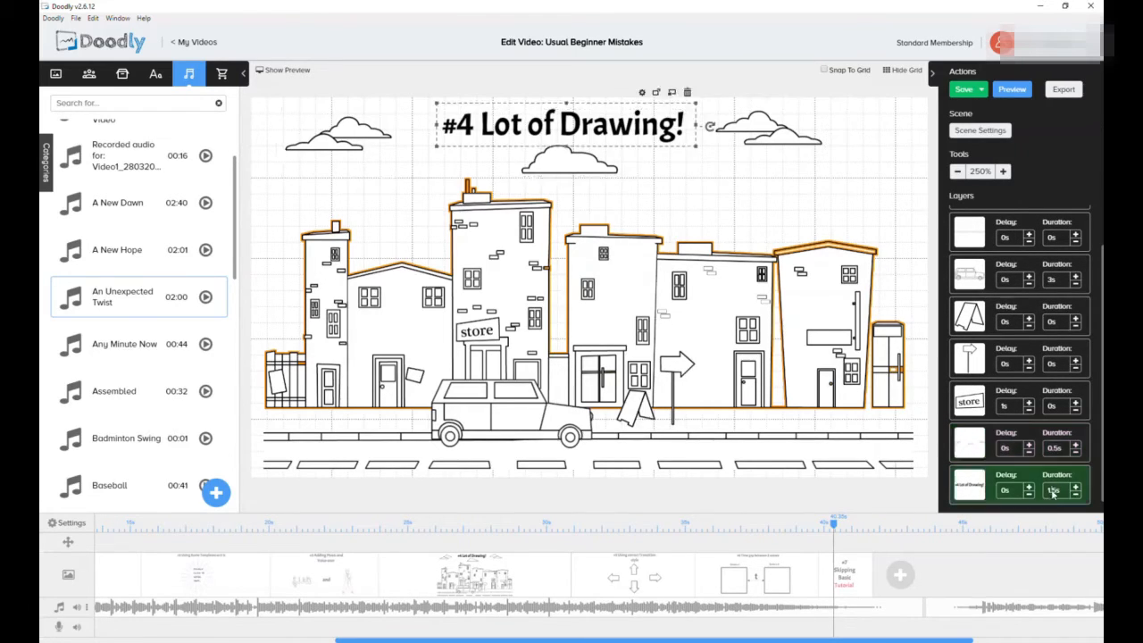
left_click(872, 202)
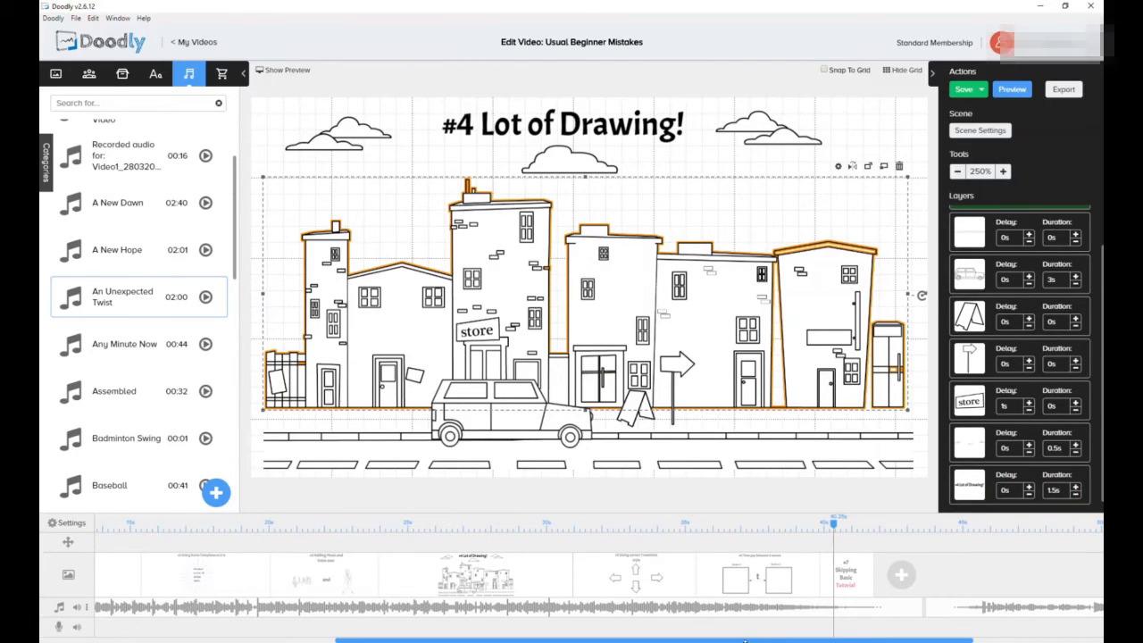
- Preview the "#4 Lot of Drawing!" scene with its shortened durations, close the preview, and select the car
left_click_drag(735, 640, 663, 640)
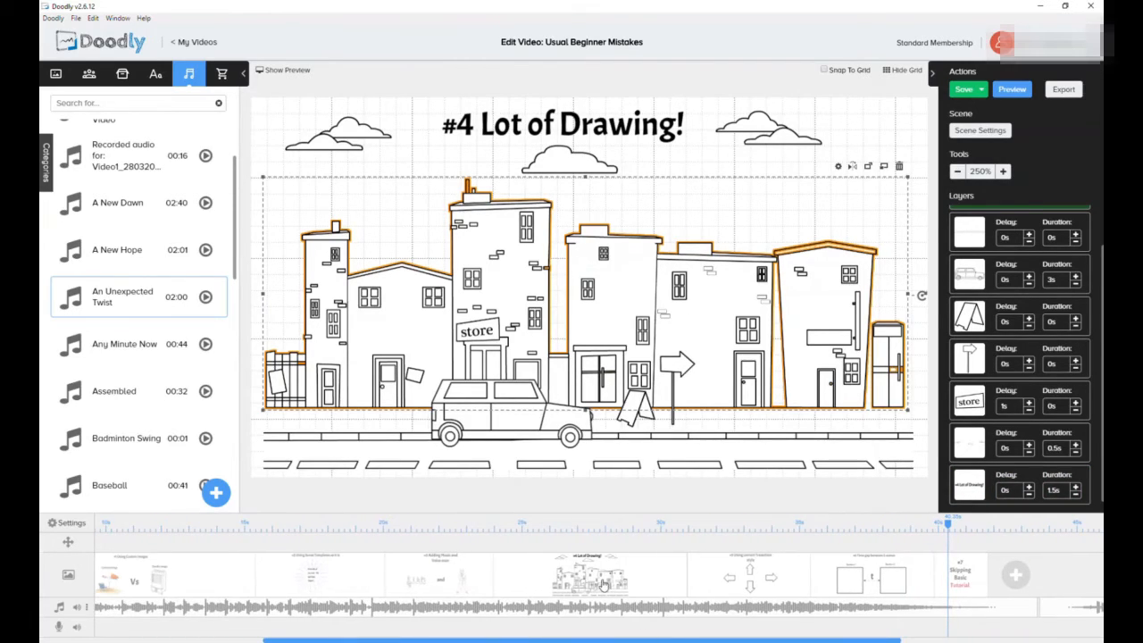
right_click(604, 585)
left_click(633, 511)
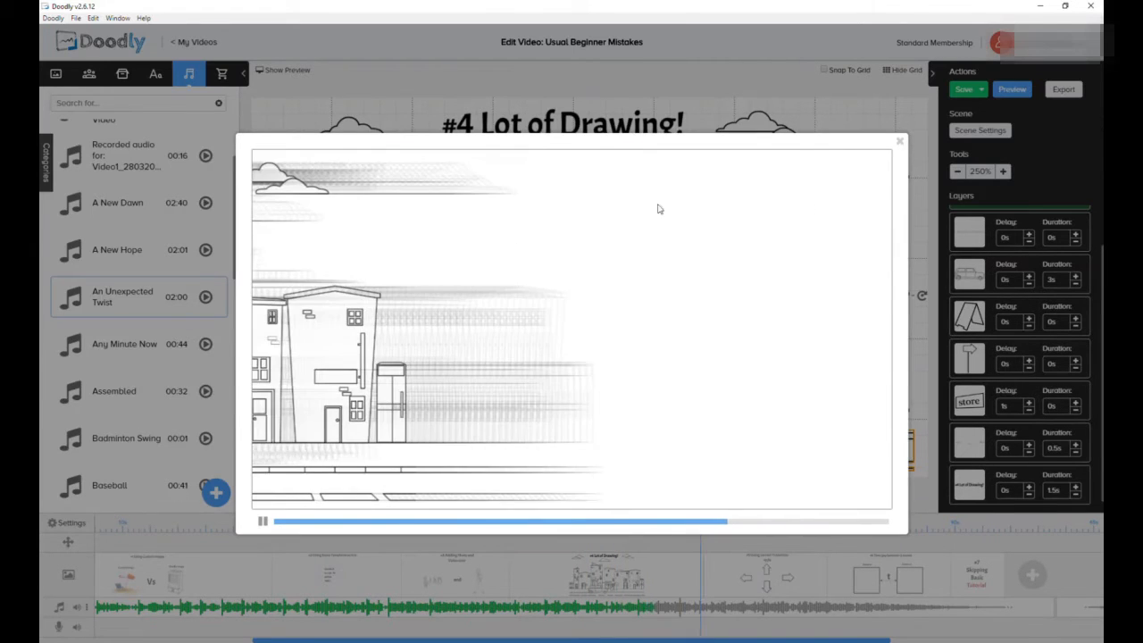
left_click(897, 143)
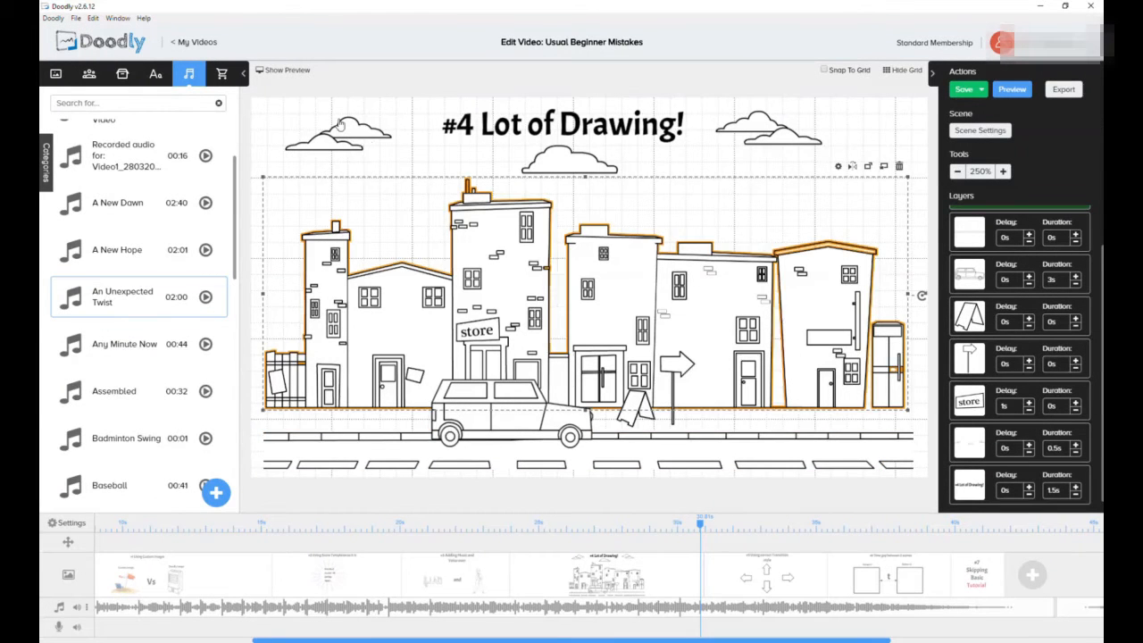
left_click(500, 427)
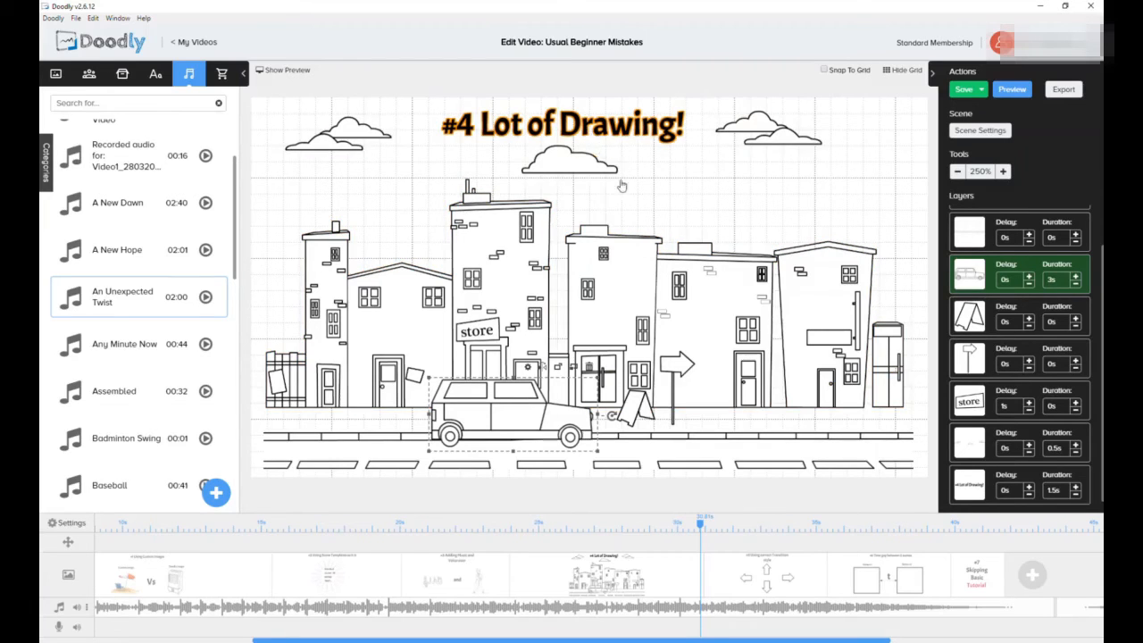
- Open the "#5 Using correct Transition style" scene and review the exit animation options in its scene settings without applying changes
left_click(746, 587)
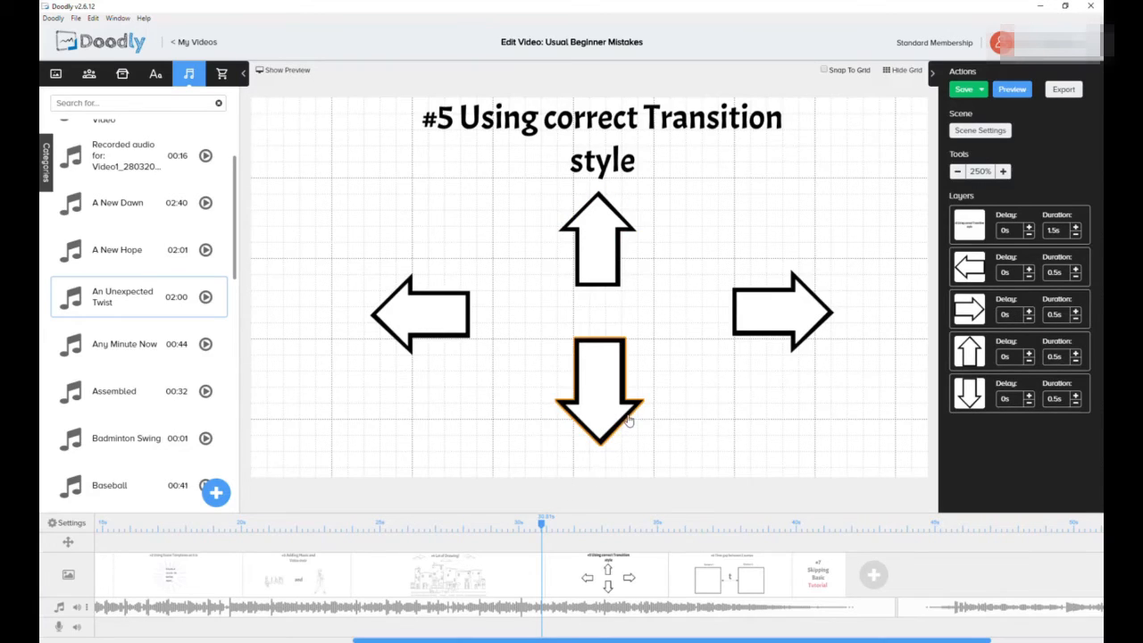
left_click(981, 130)
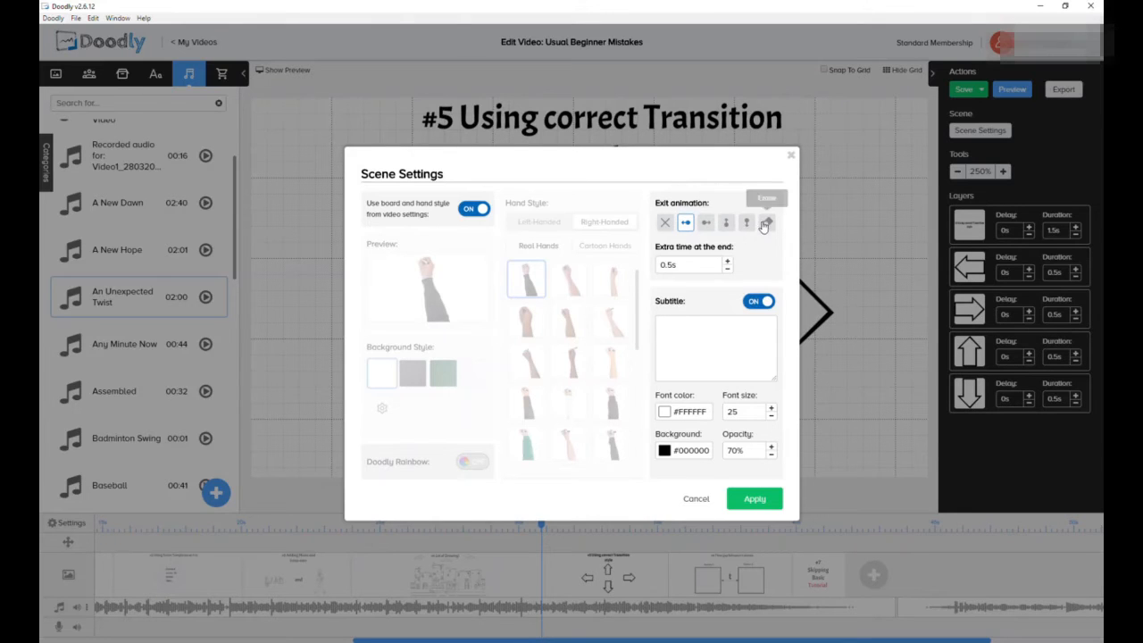
left_click(791, 158)
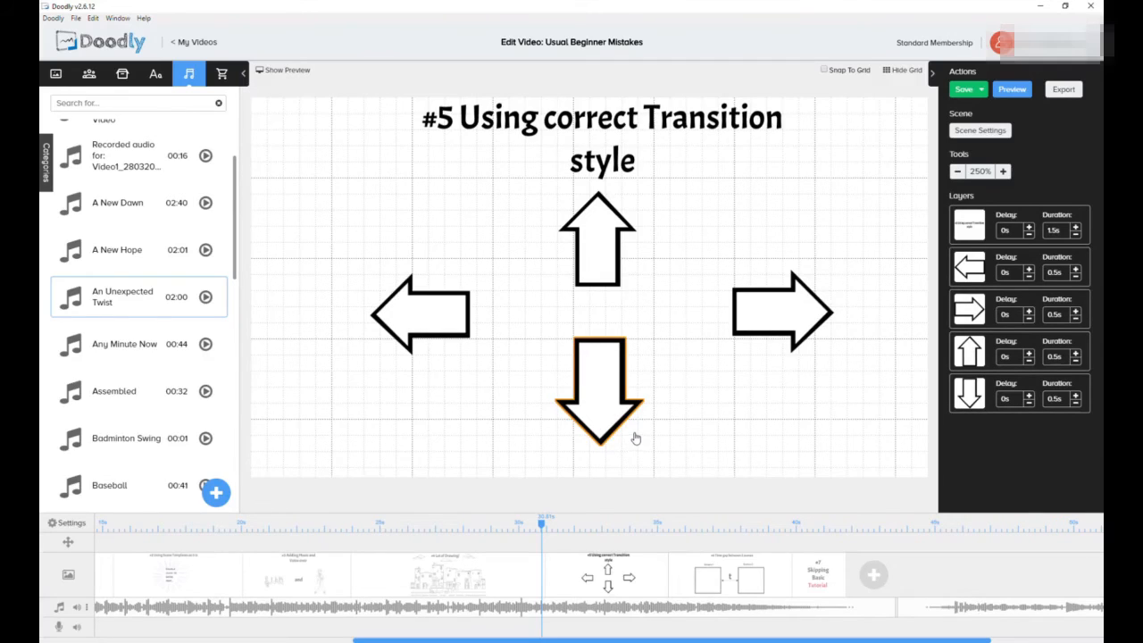
- Open the character library
left_click(93, 82)
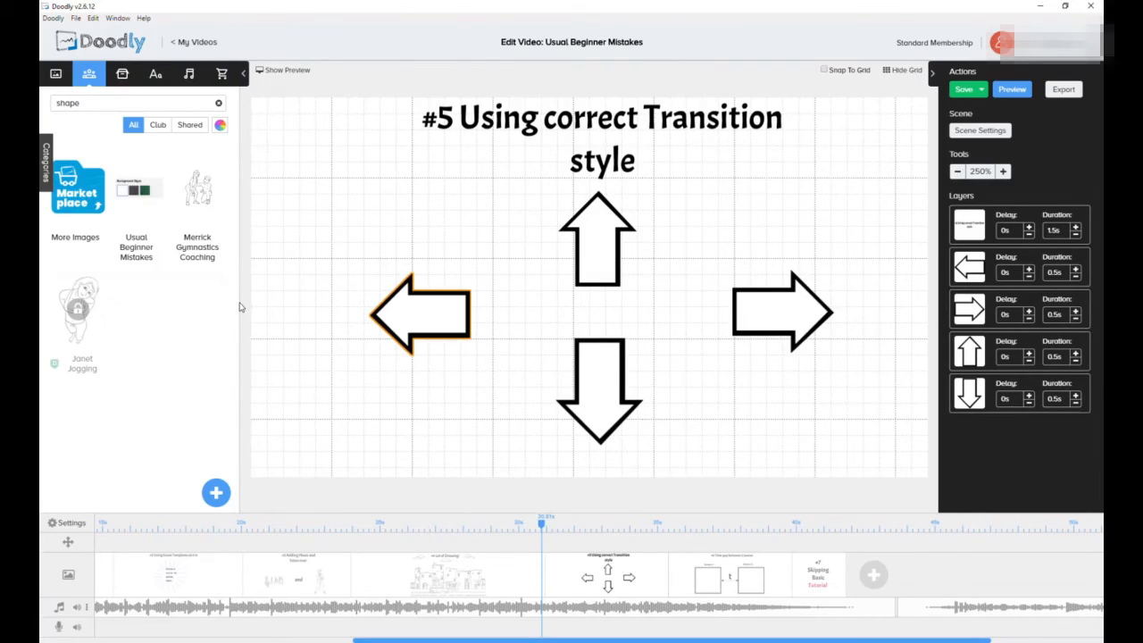